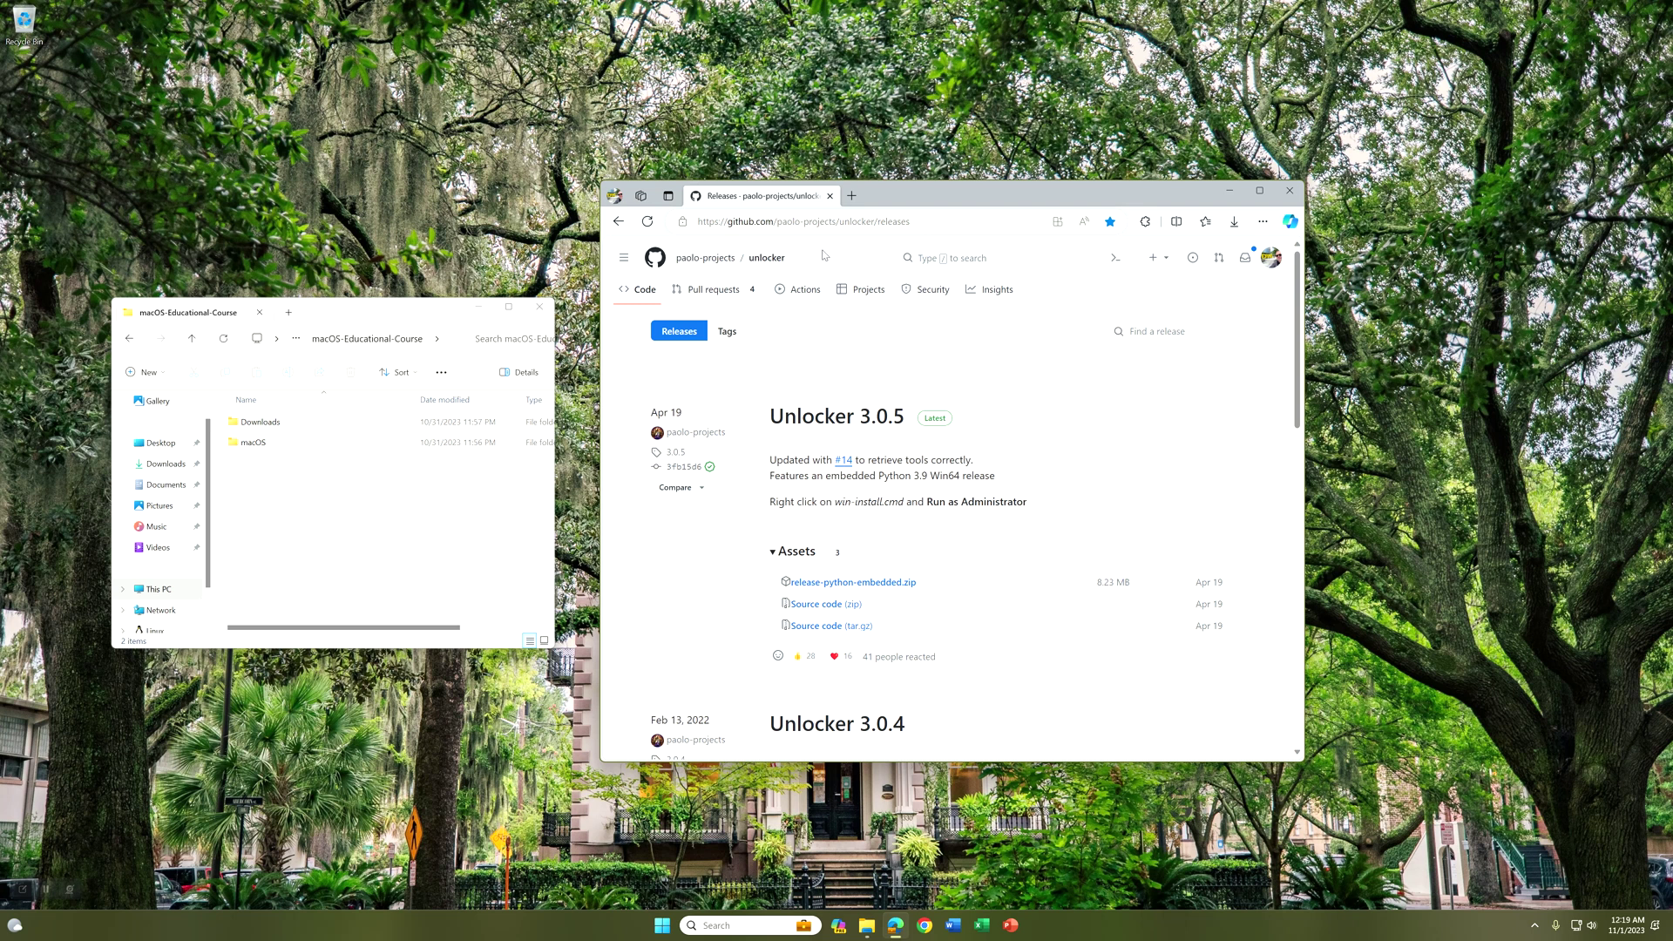
Step: Save release-python-embedded.zip from the Unlocker 3.0.5 release assets to the Desktop
{"action": "mouse_move", "coordinate": [686, 269]}
{"action": "right_click", "coordinate": [861, 579]}
{"action": "left_click", "coordinate": [964, 720]}
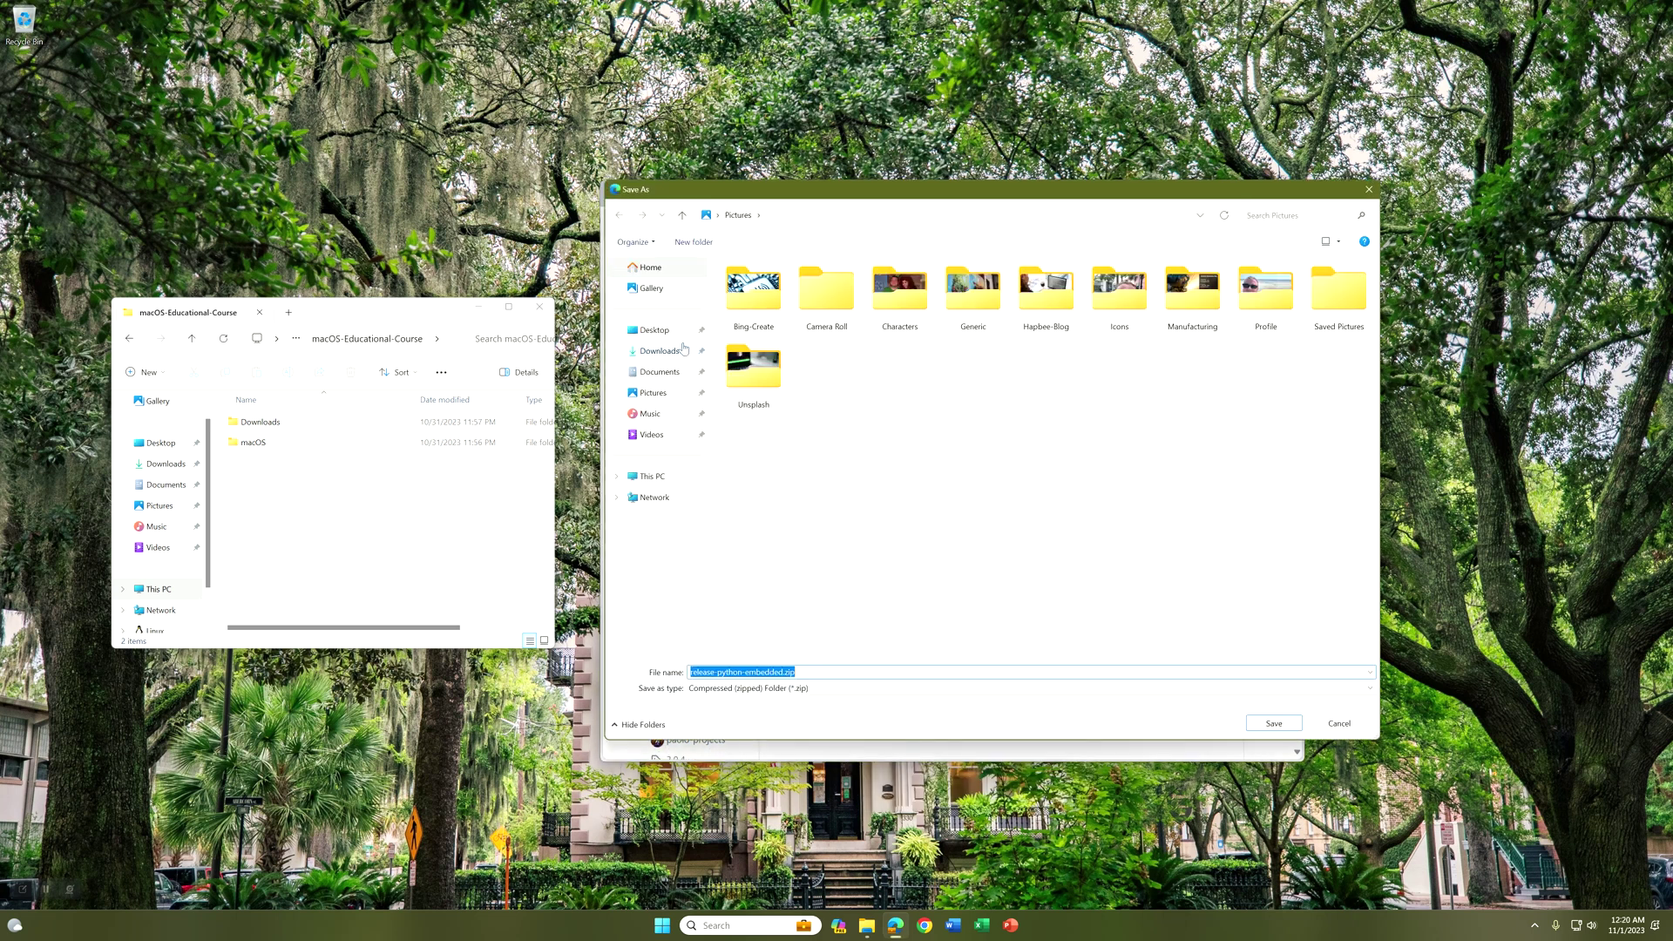
{"action": "left_click", "coordinate": [679, 338]}
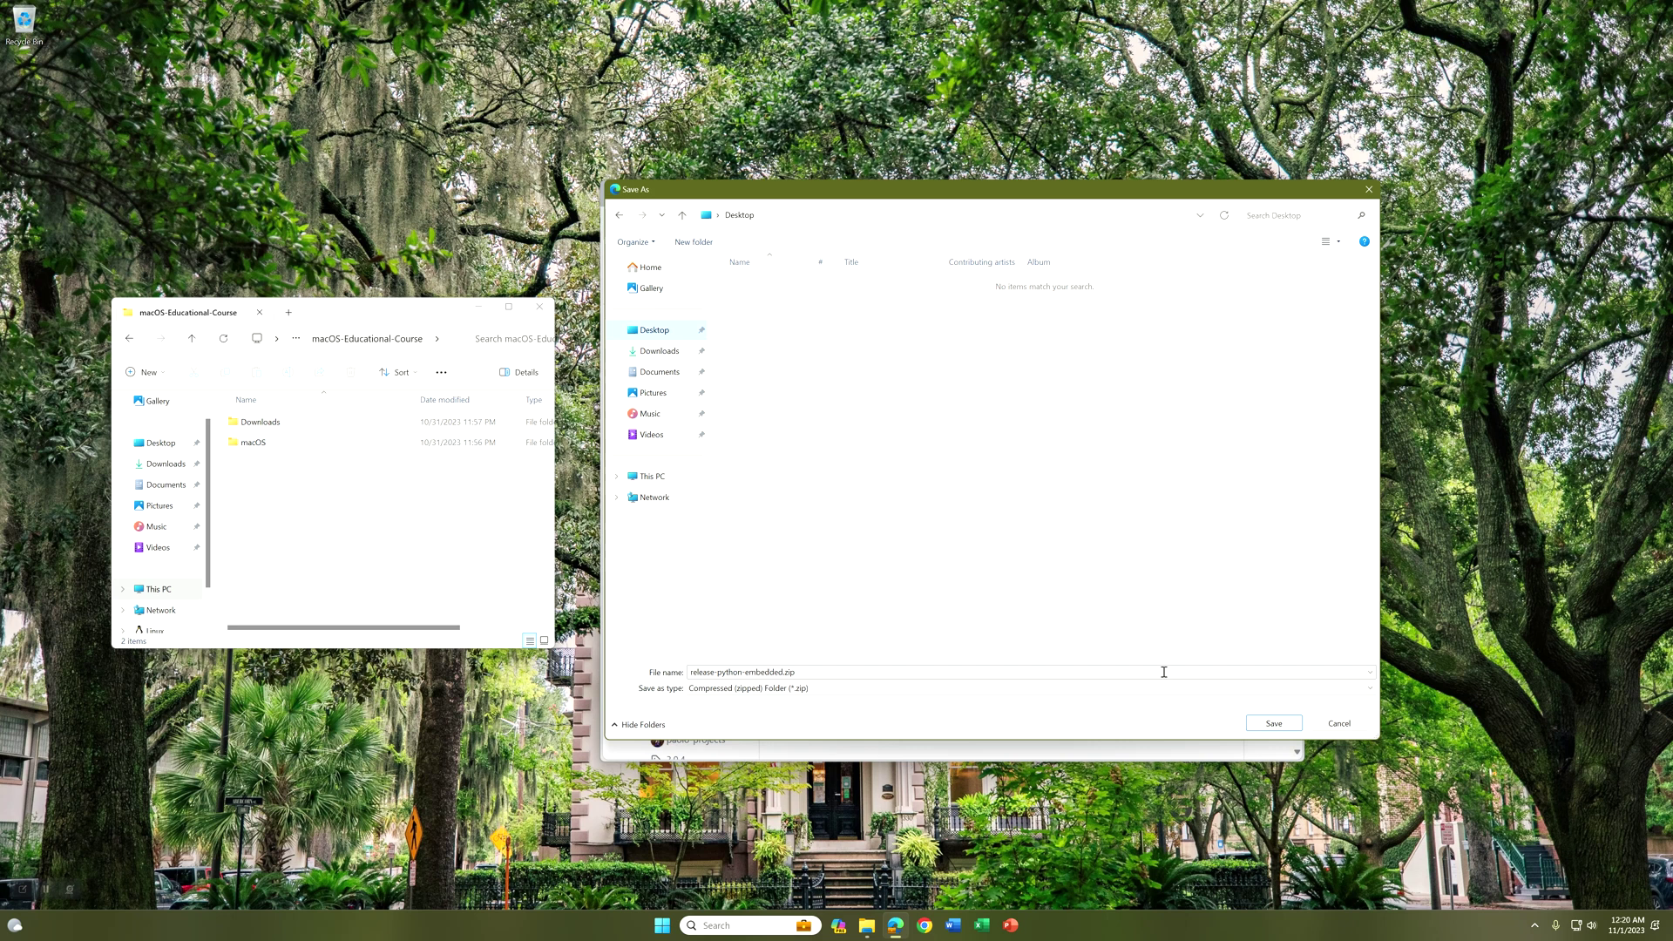
{"action": "left_click", "coordinate": [1288, 728]}
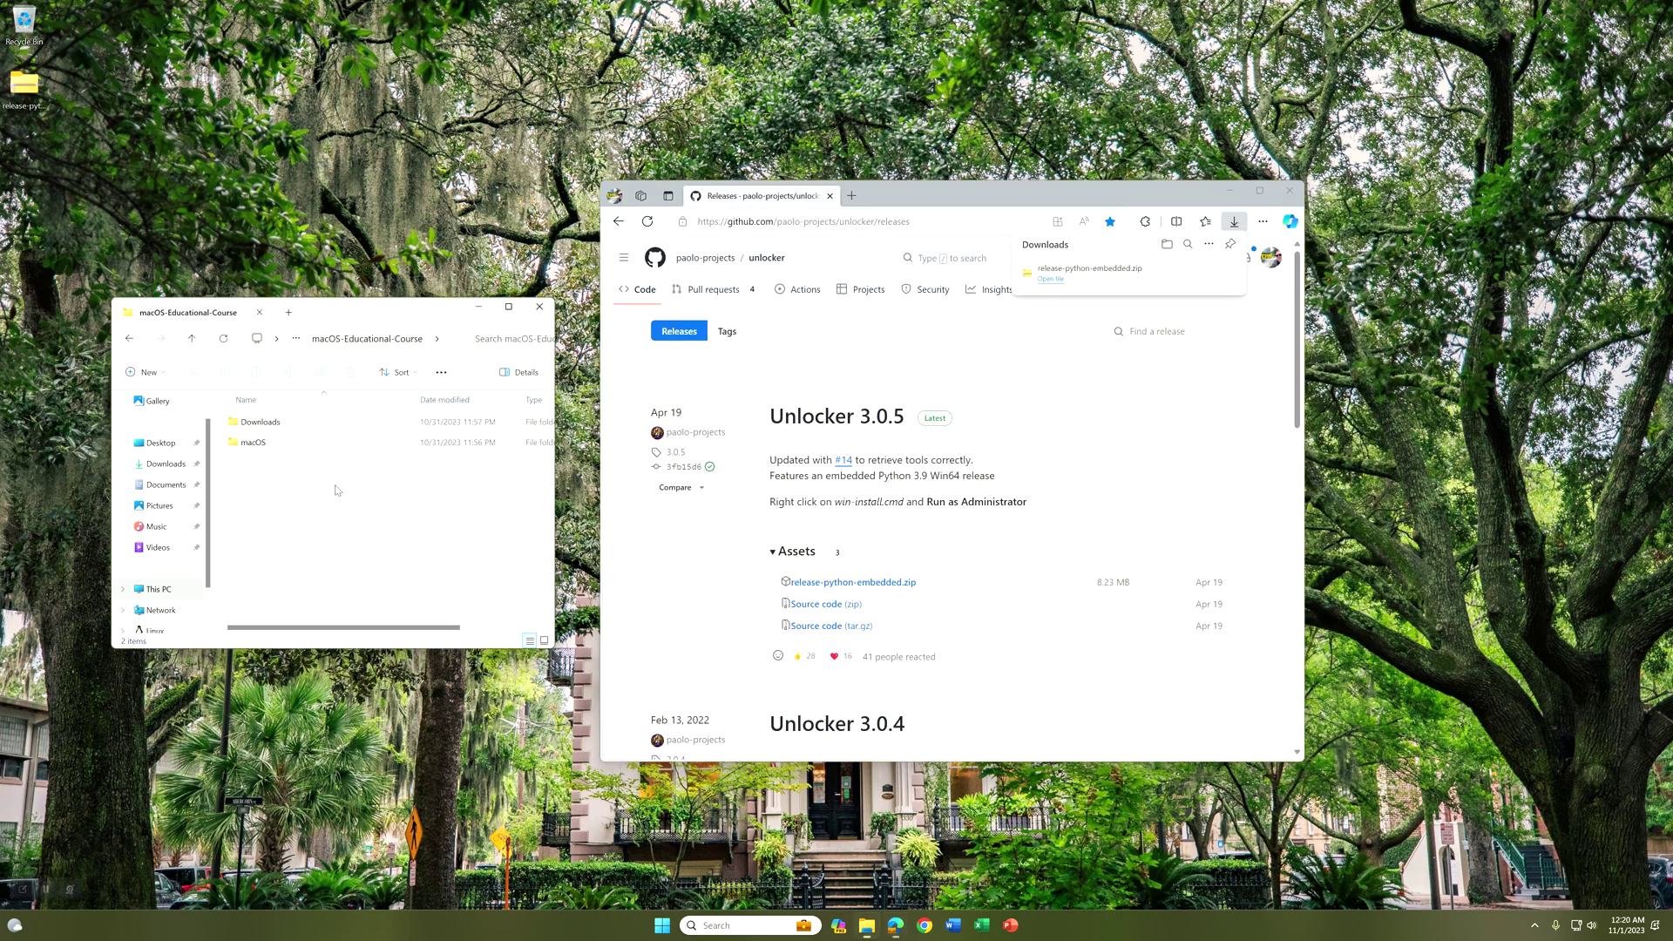
Step: Move the downloaded release-python-embedded.zip from the desktop into the Downloads folder inside macOS-Educational-Course
{"action": "left_click", "coordinate": [297, 427]}
{"action": "double_click", "coordinate": [296, 426]}
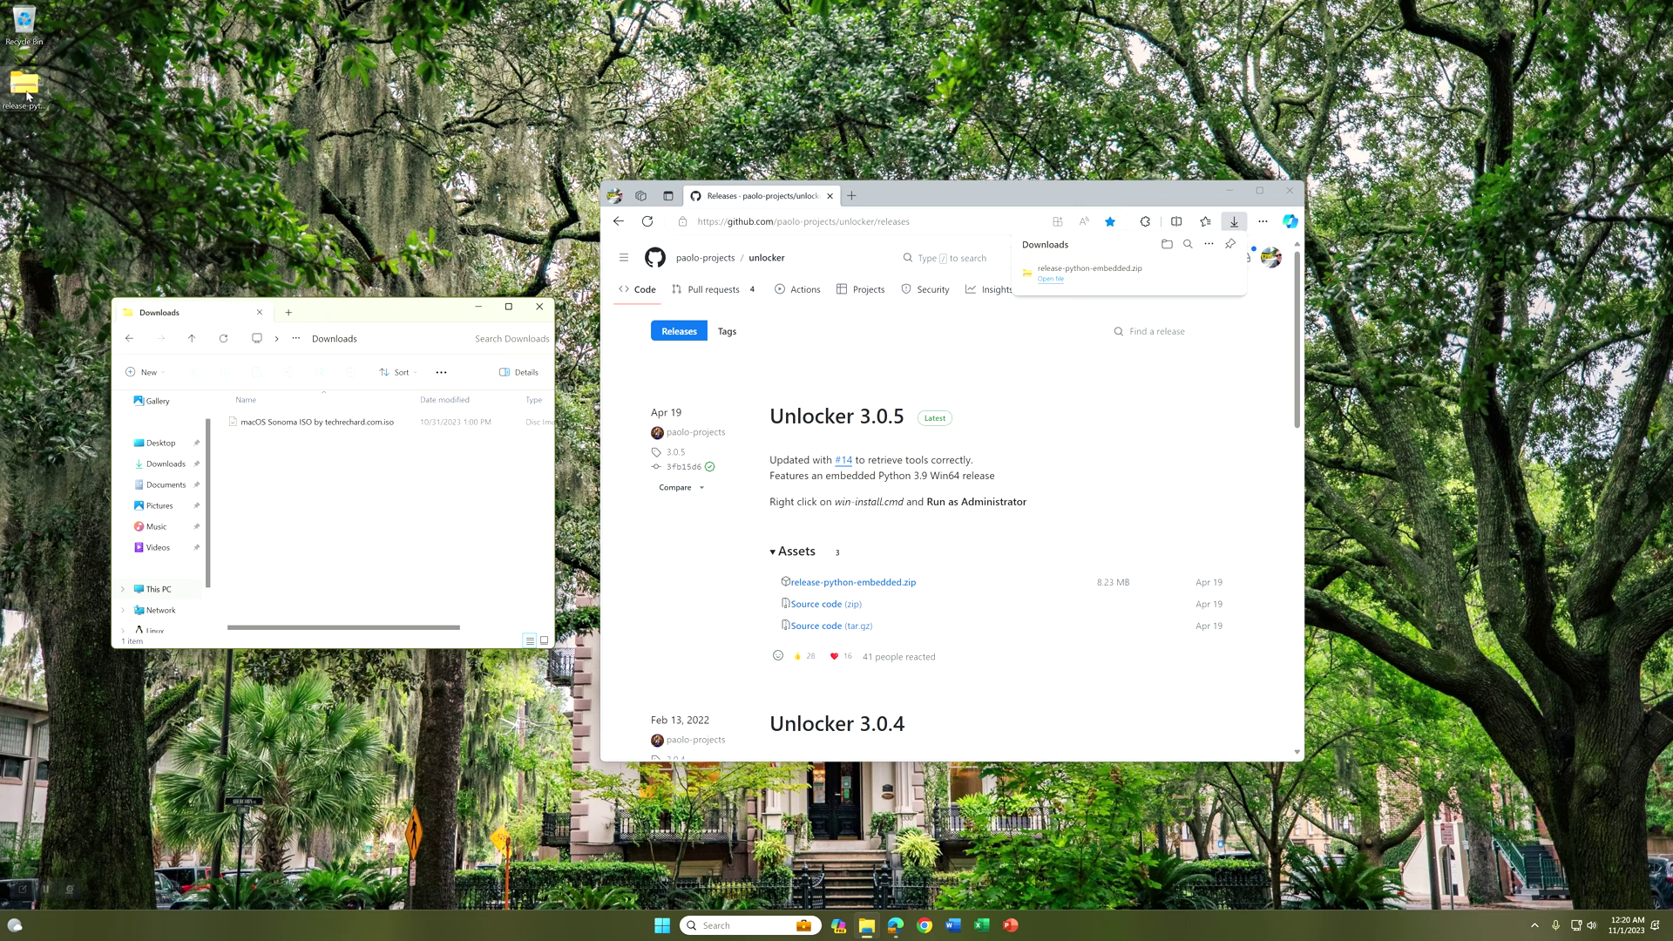
{"action": "left_click_drag", "start_coordinate": [27, 96], "coordinate": [307, 483]}
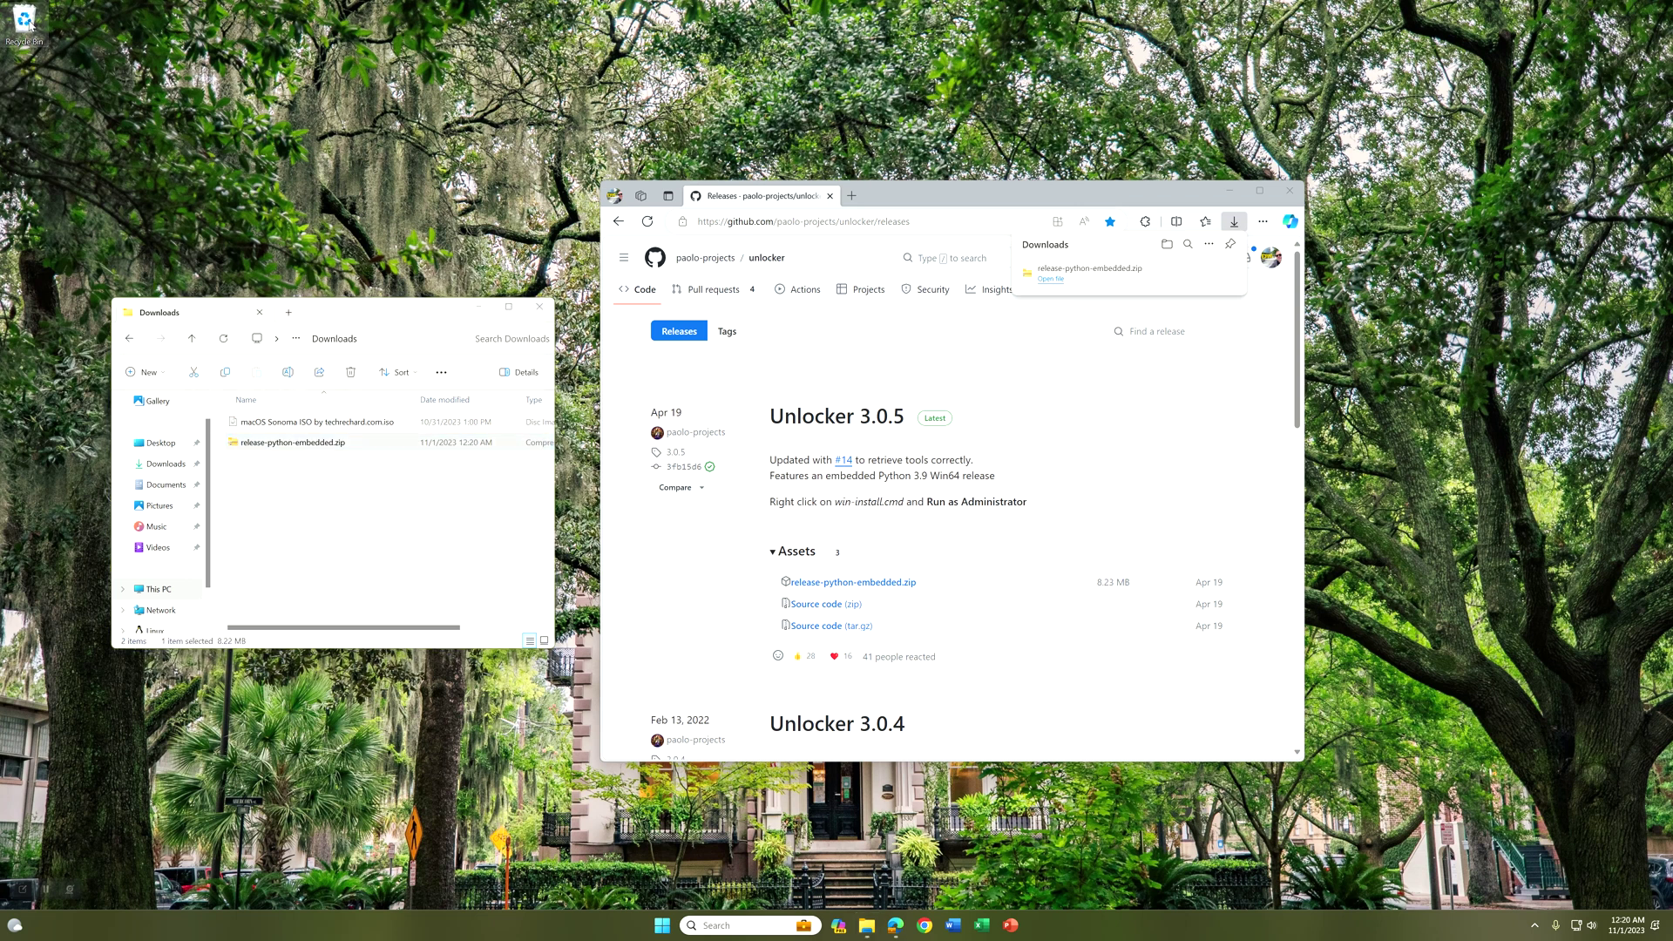
Step: Empty the Recycle Bin and close the browser window with the Unlocker releases page
{"action": "right_click", "coordinate": [31, 22]}
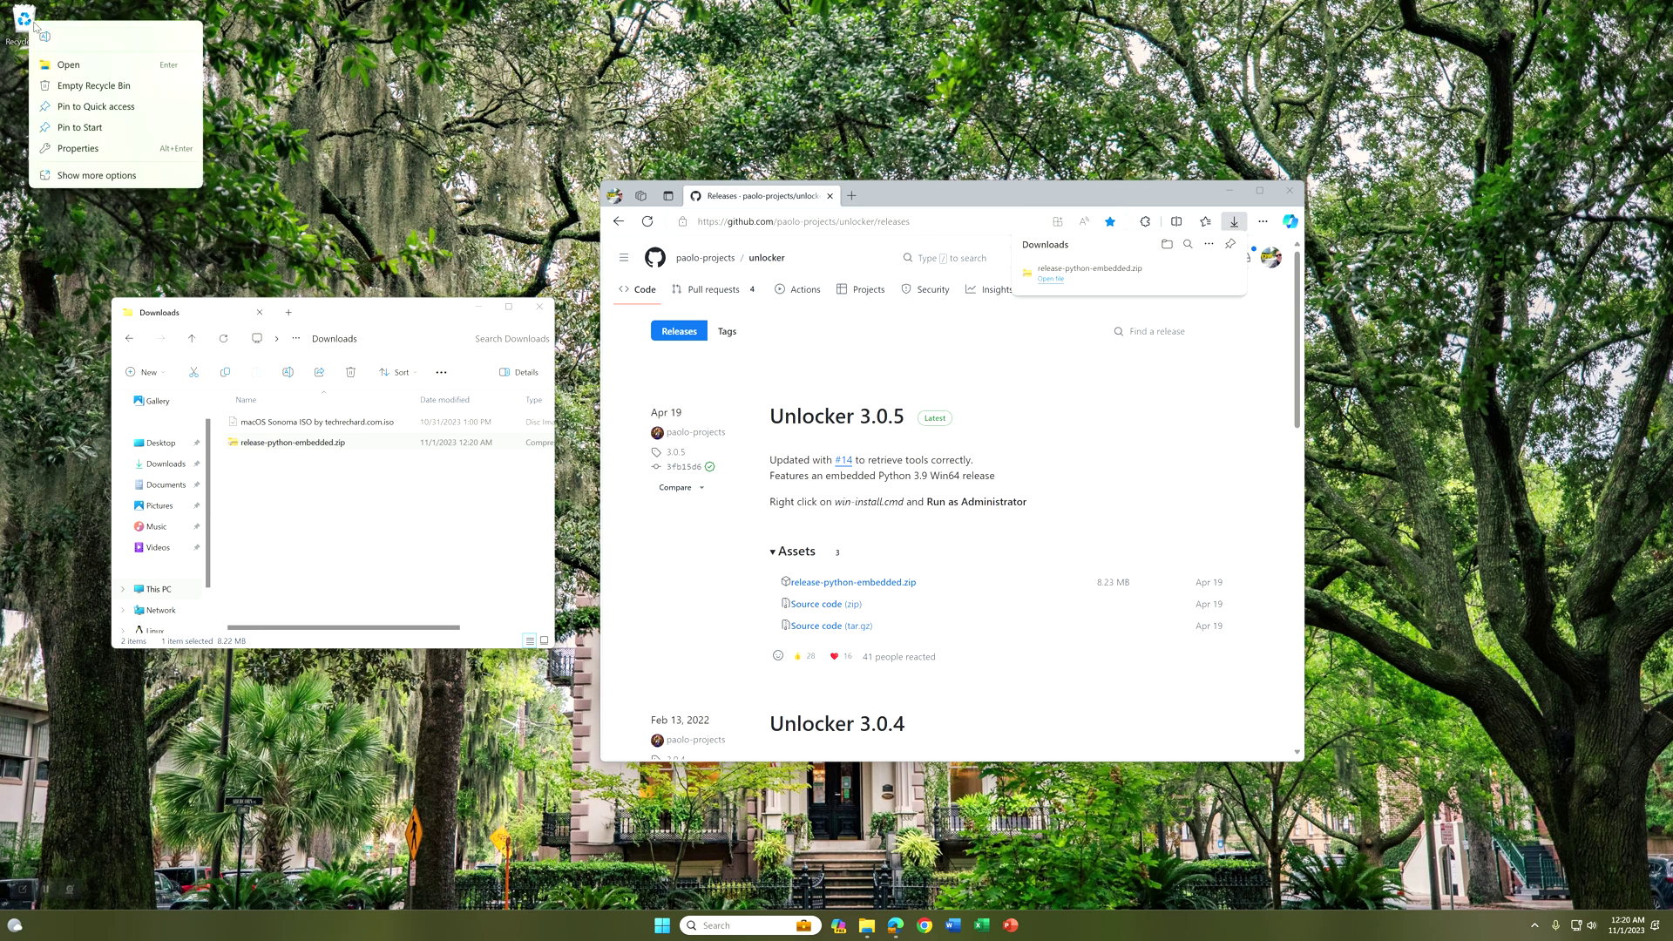
{"action": "left_click", "coordinate": [96, 86]}
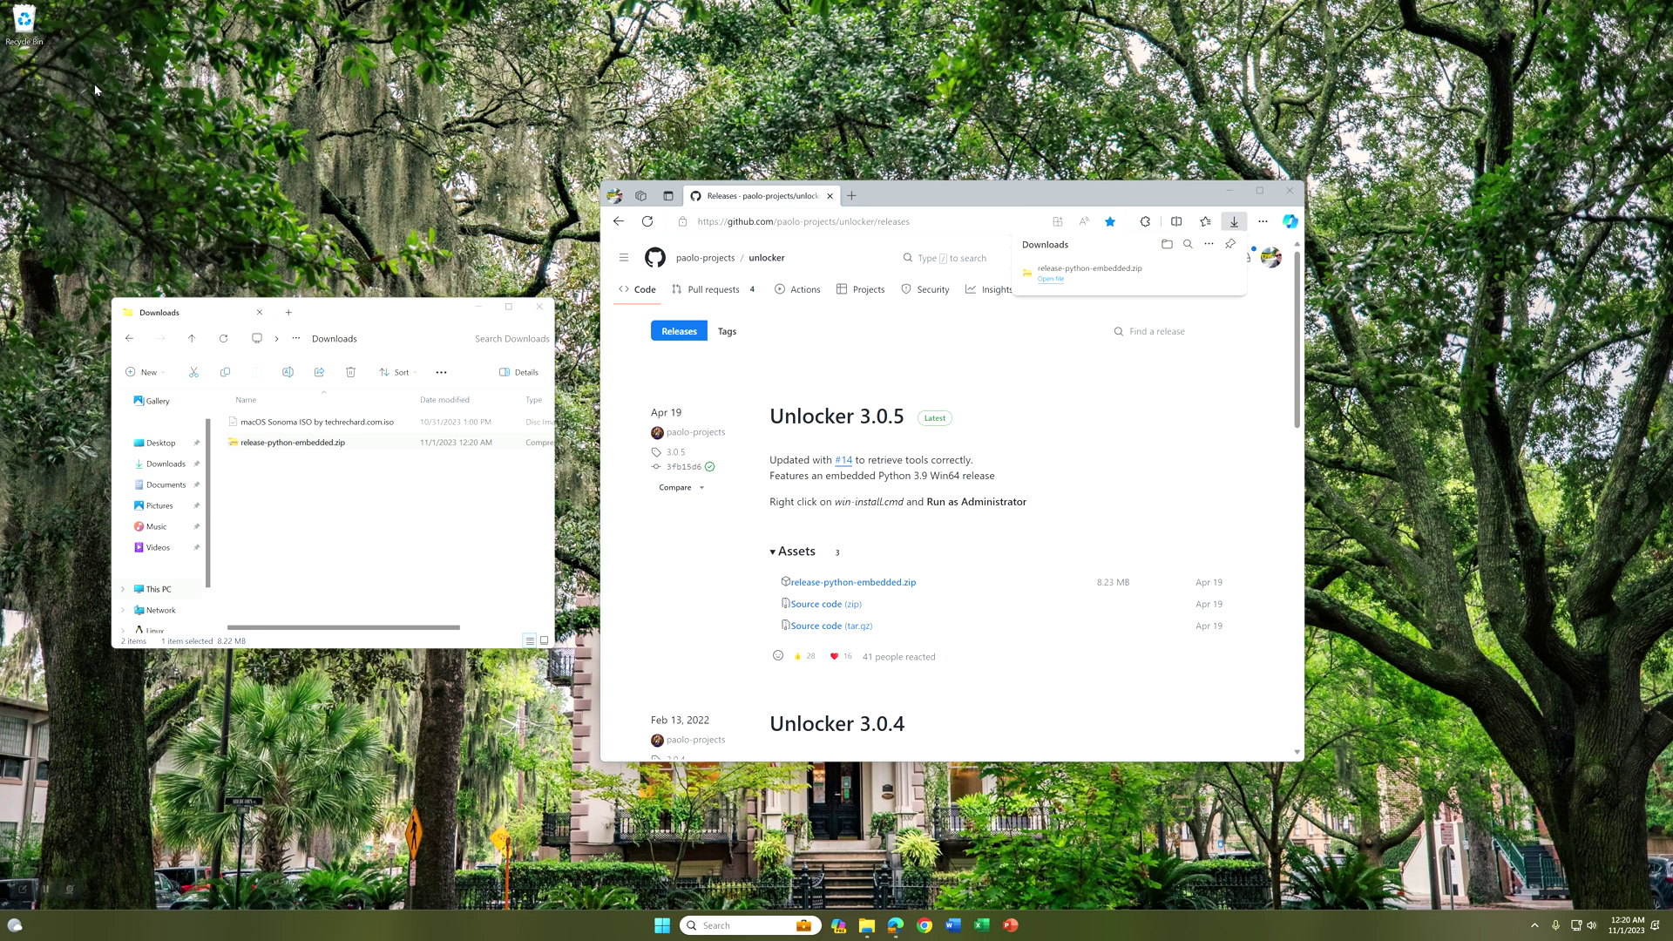
{"action": "key", "text": "Return"}
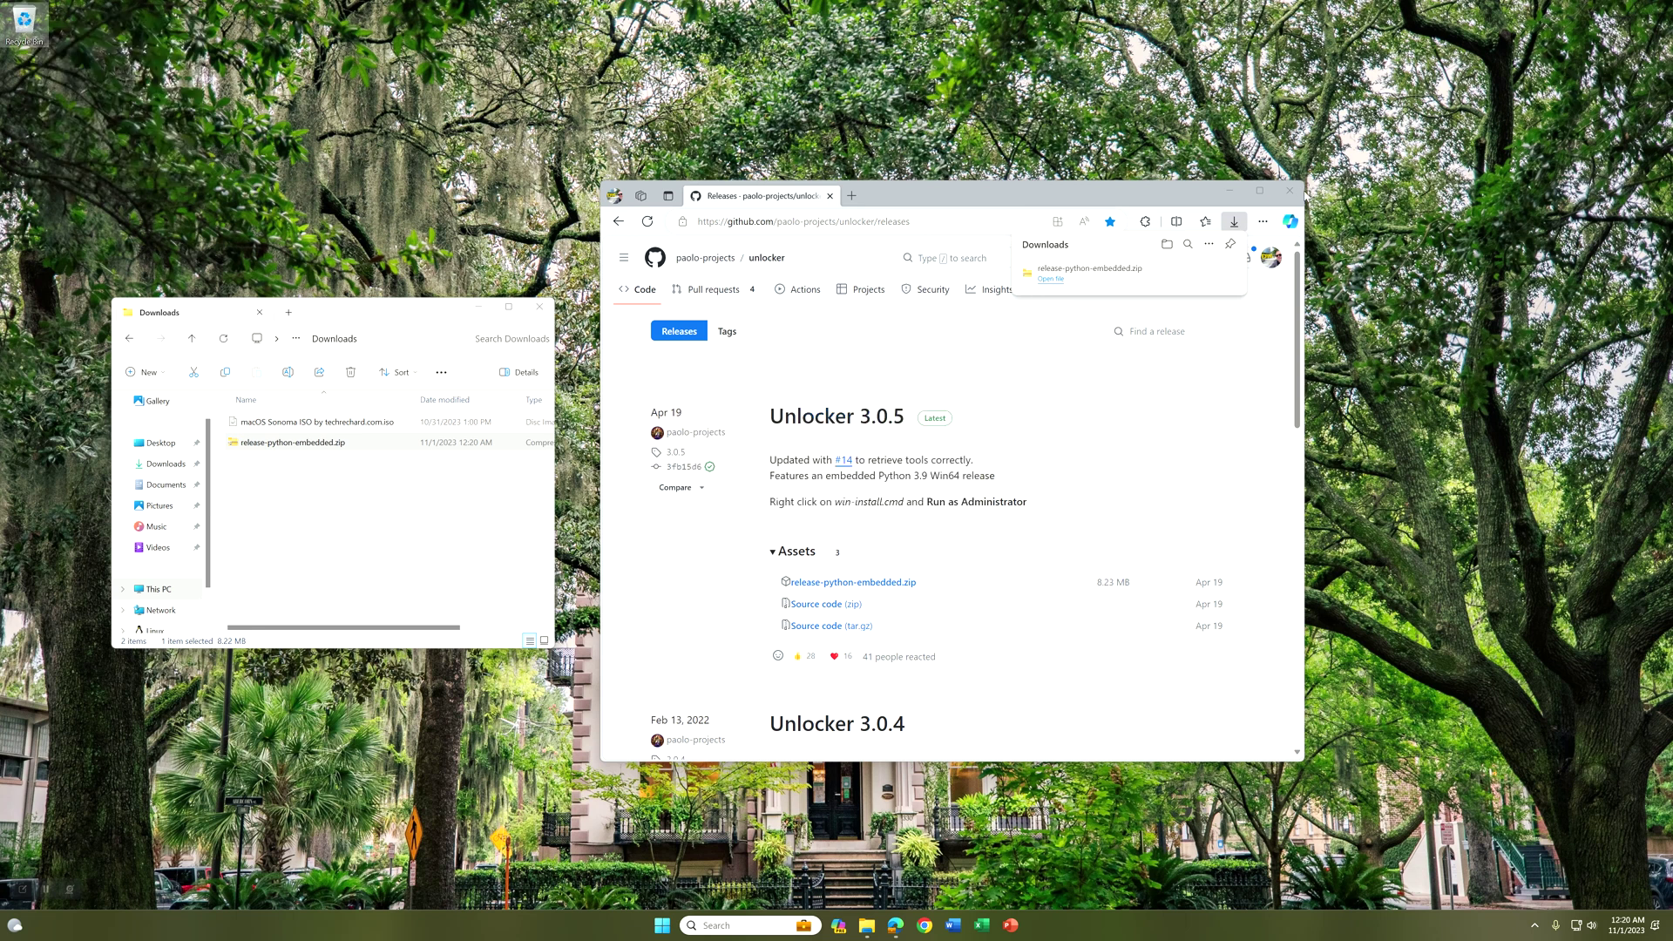
{"action": "left_click", "coordinate": [1290, 190]}
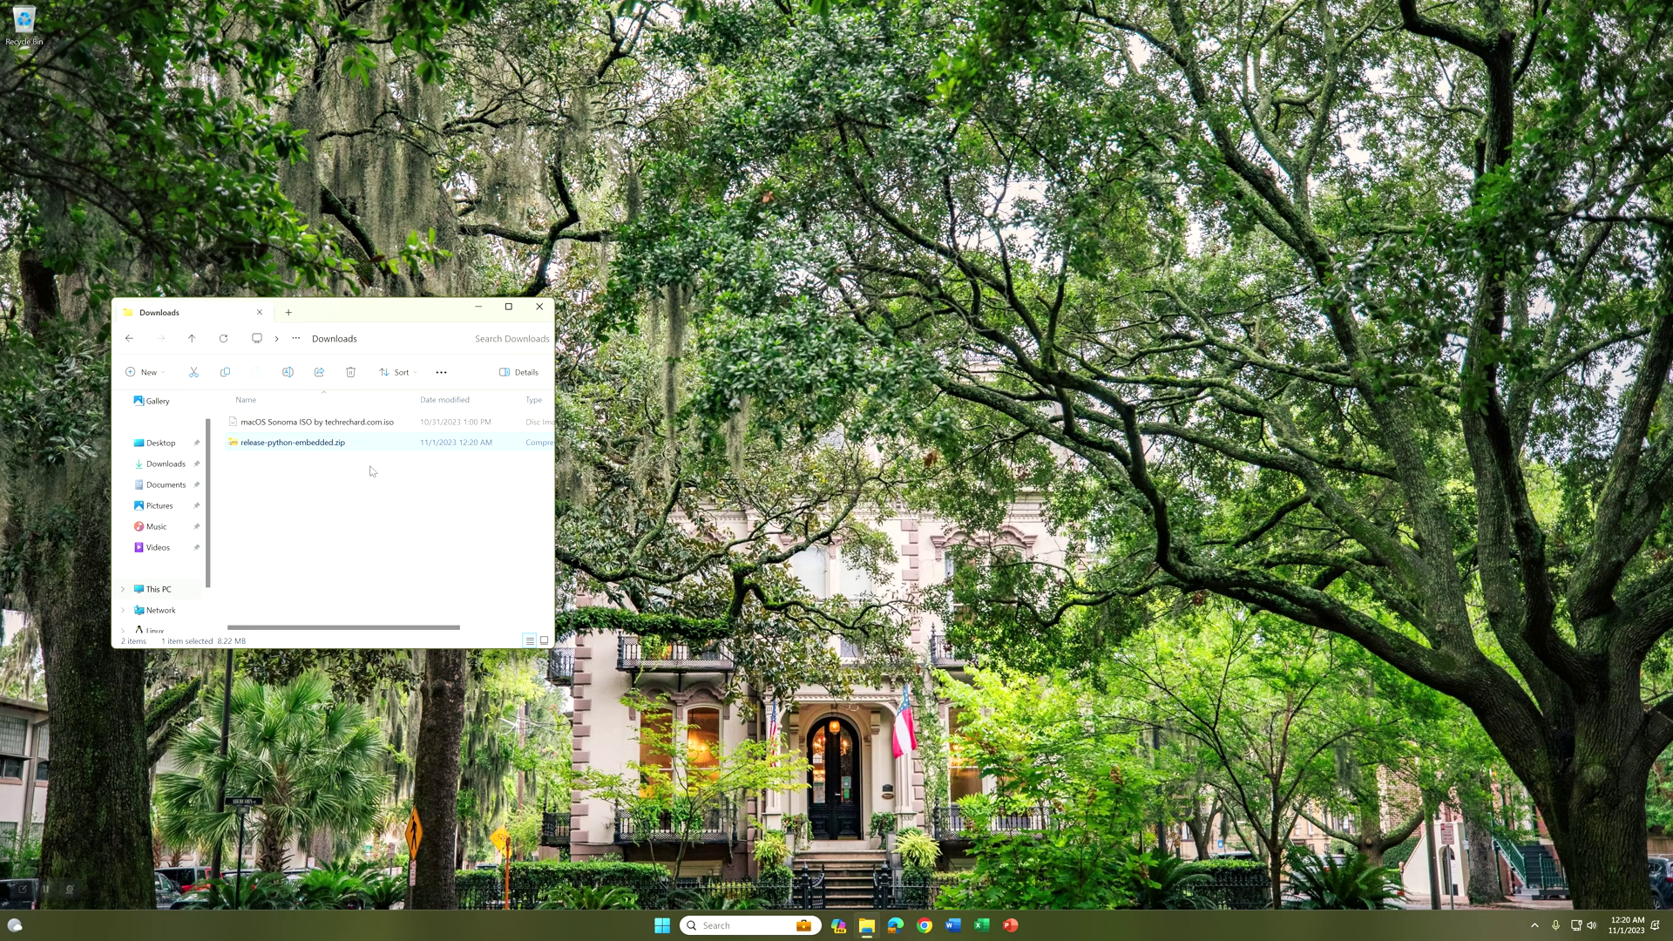
Step: Extract release-python-embedded.zip with 7-Zip into its own release-python-embedded folder
{"action": "right_click", "coordinate": [349, 449]}
{"action": "left_click", "coordinate": [353, 740]}
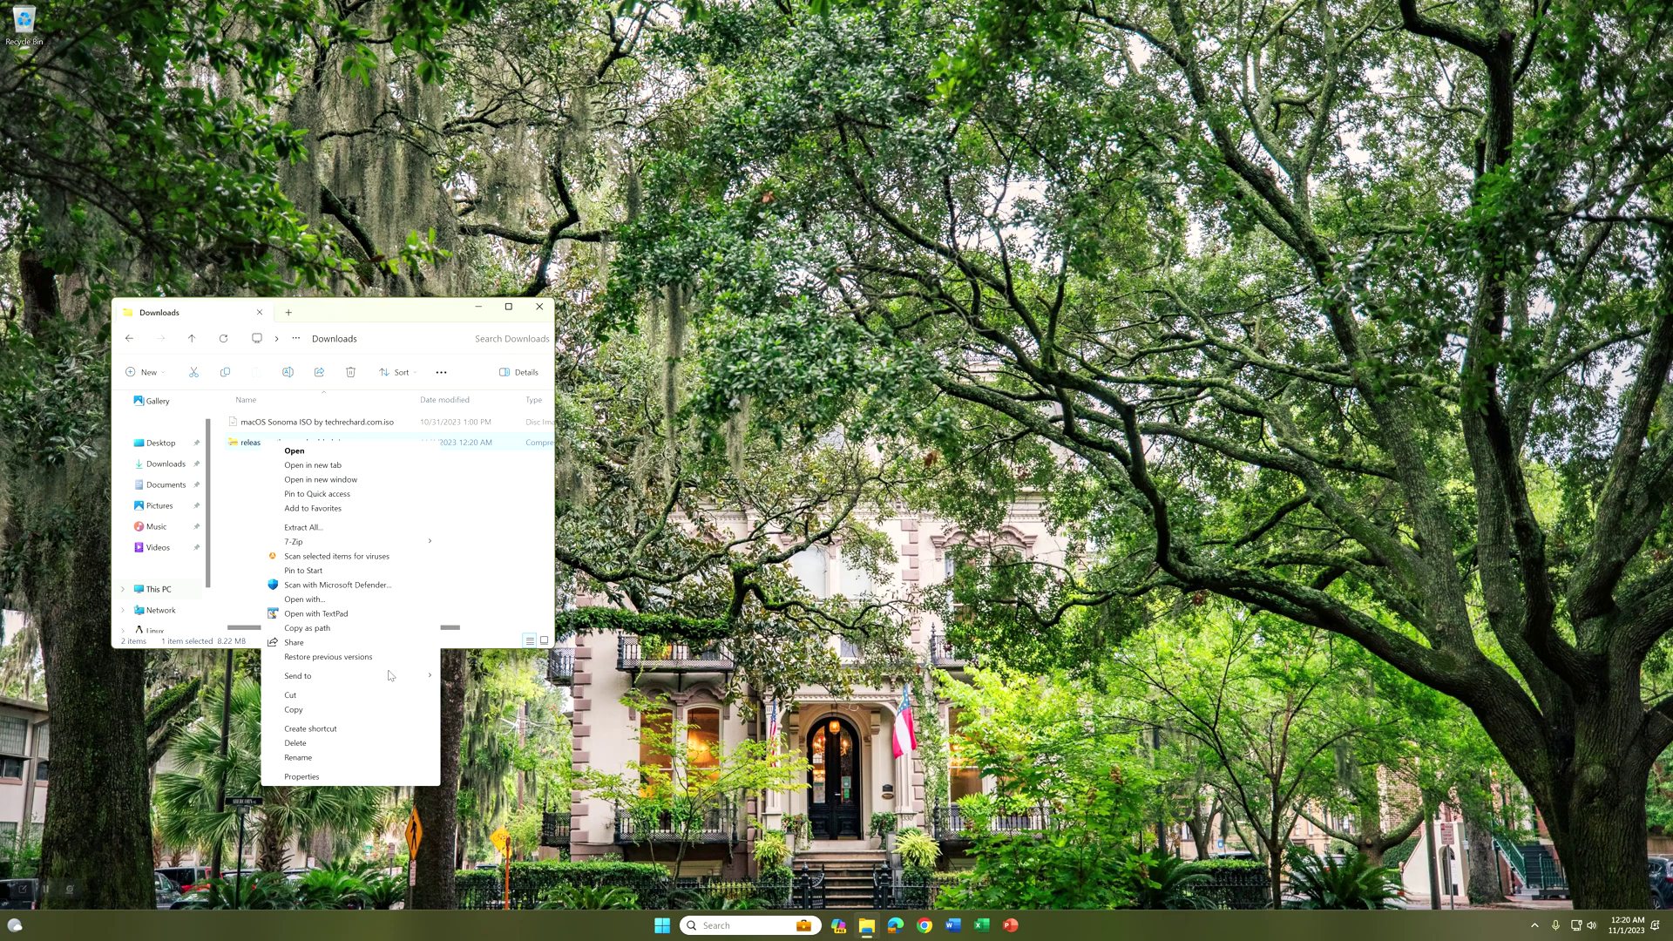
{"action": "mouse_move", "coordinate": [363, 542]}
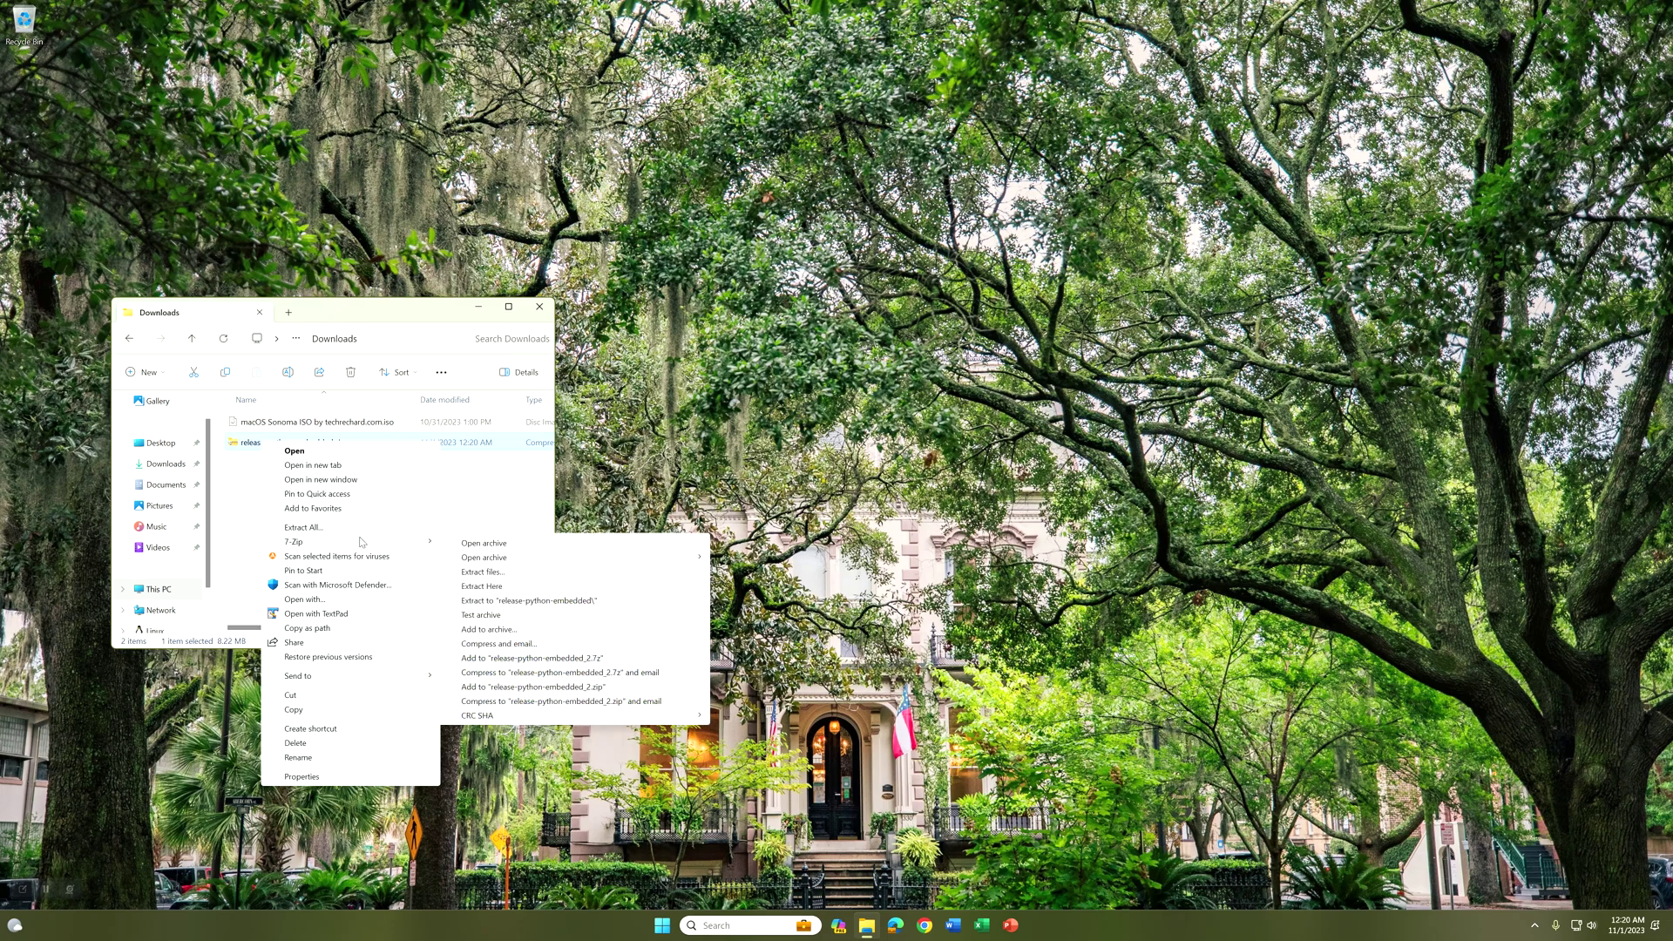
{"action": "left_click", "coordinate": [522, 601]}
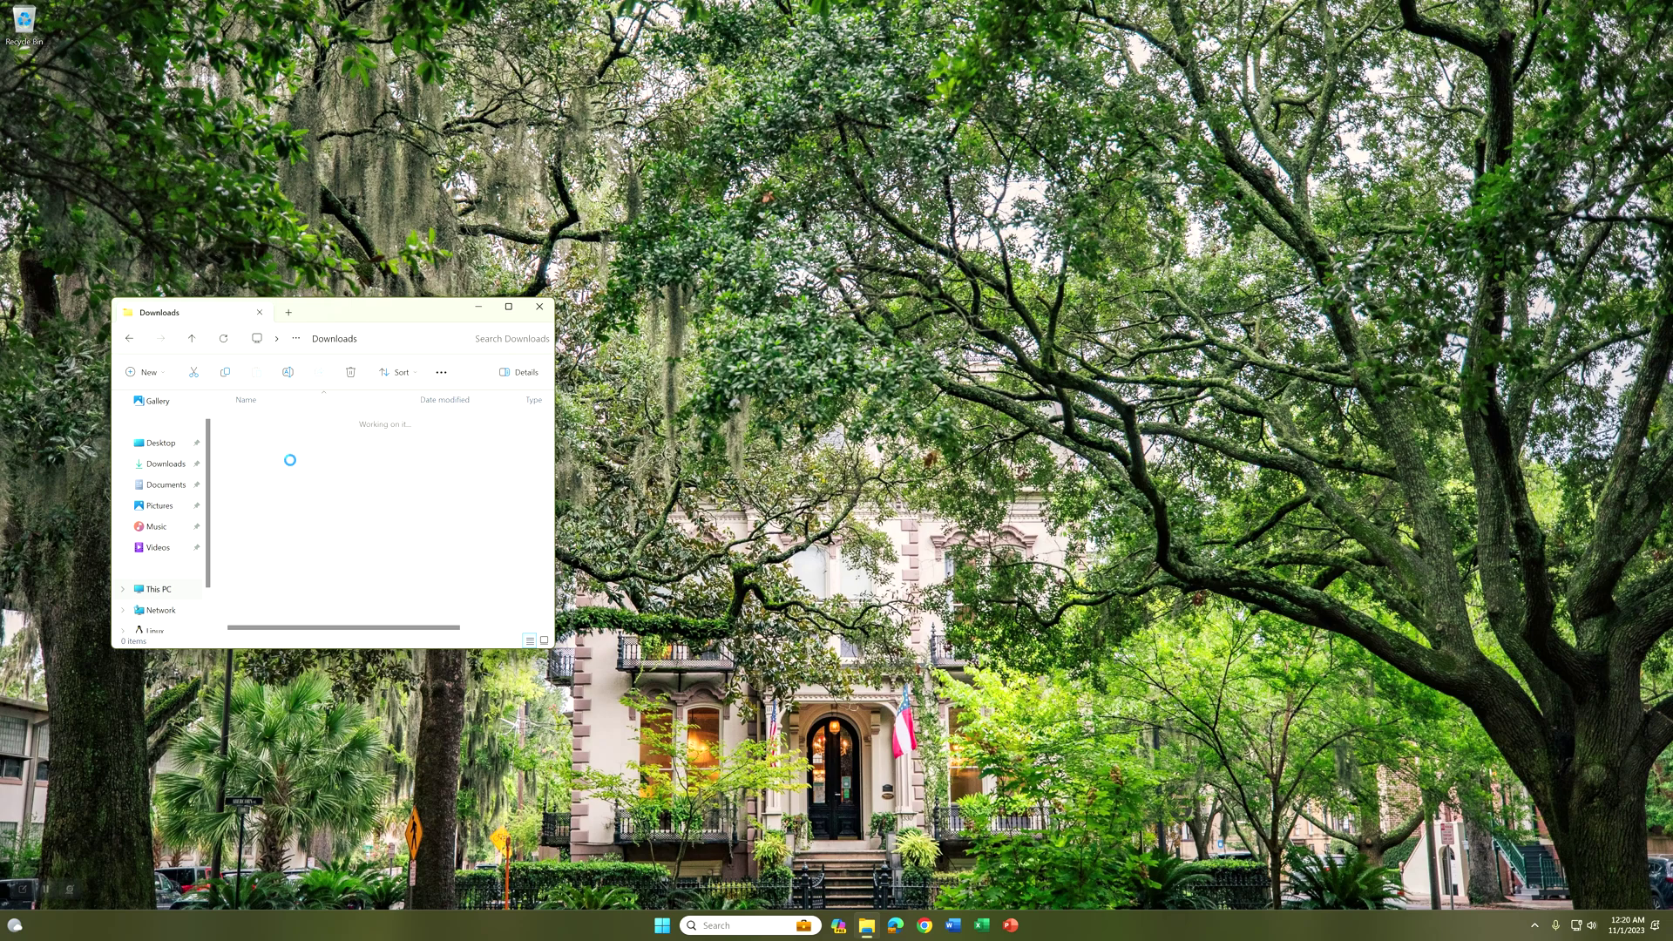
Step: Run win-install.cmd from the extracted release-python-embedded folder as administrator
{"action": "scroll", "coordinate": [286, 540], "scroll_direction": "down", "scroll_amount": 3}
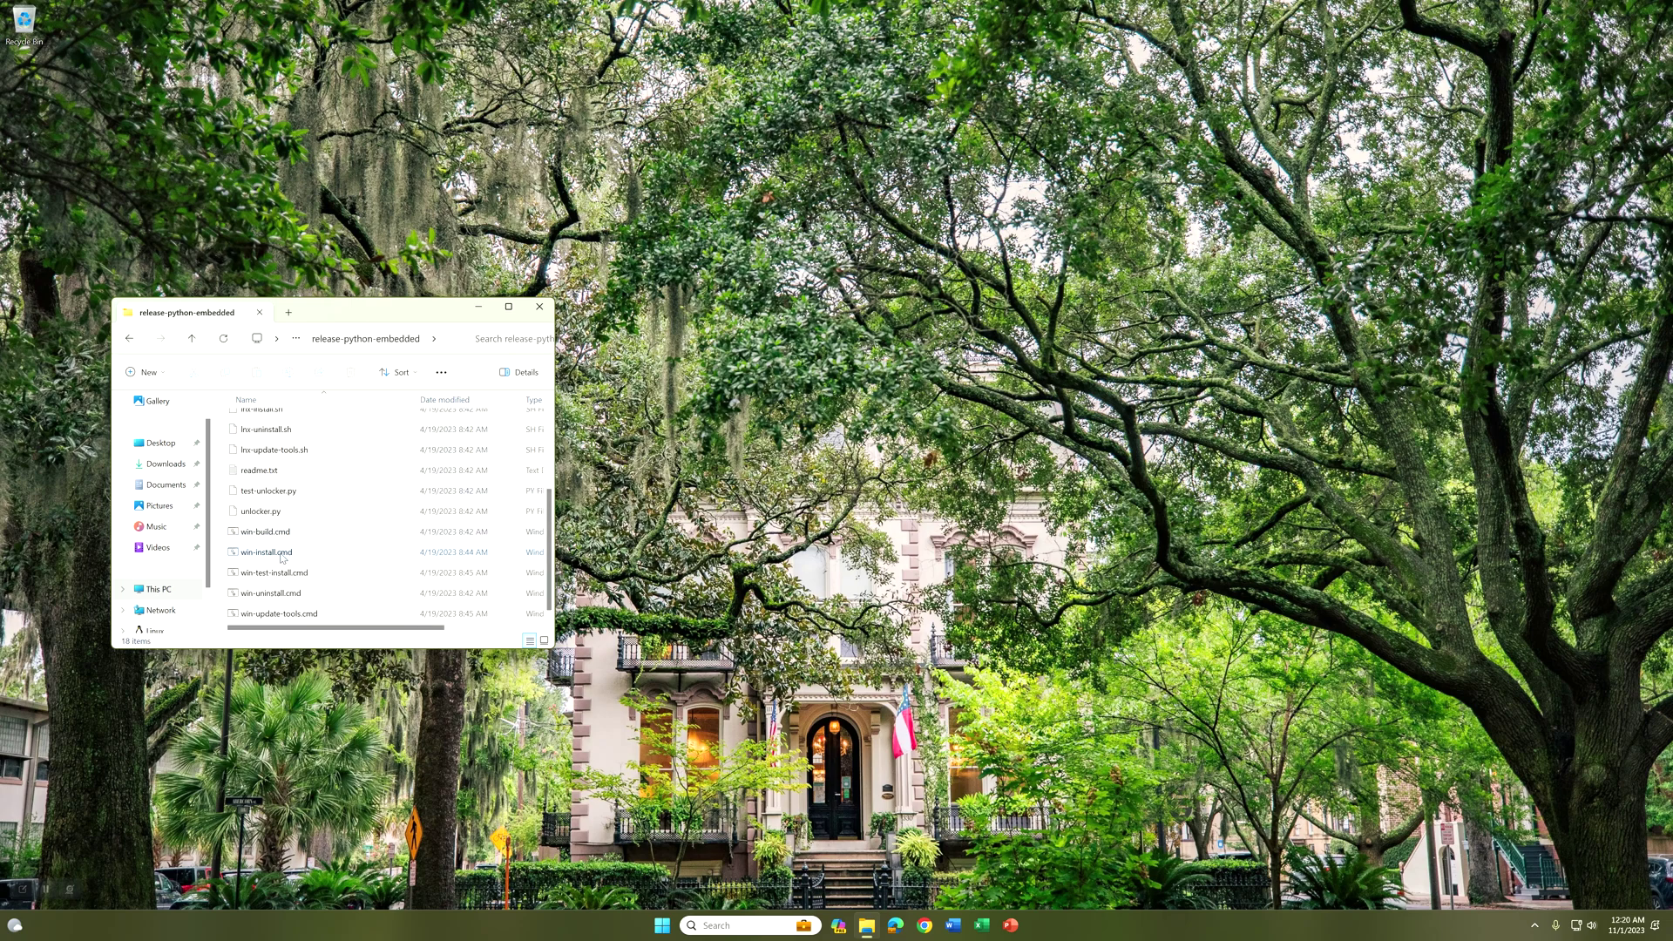
{"action": "left_click", "coordinate": [254, 559]}
{"action": "right_click", "coordinate": [270, 557]}
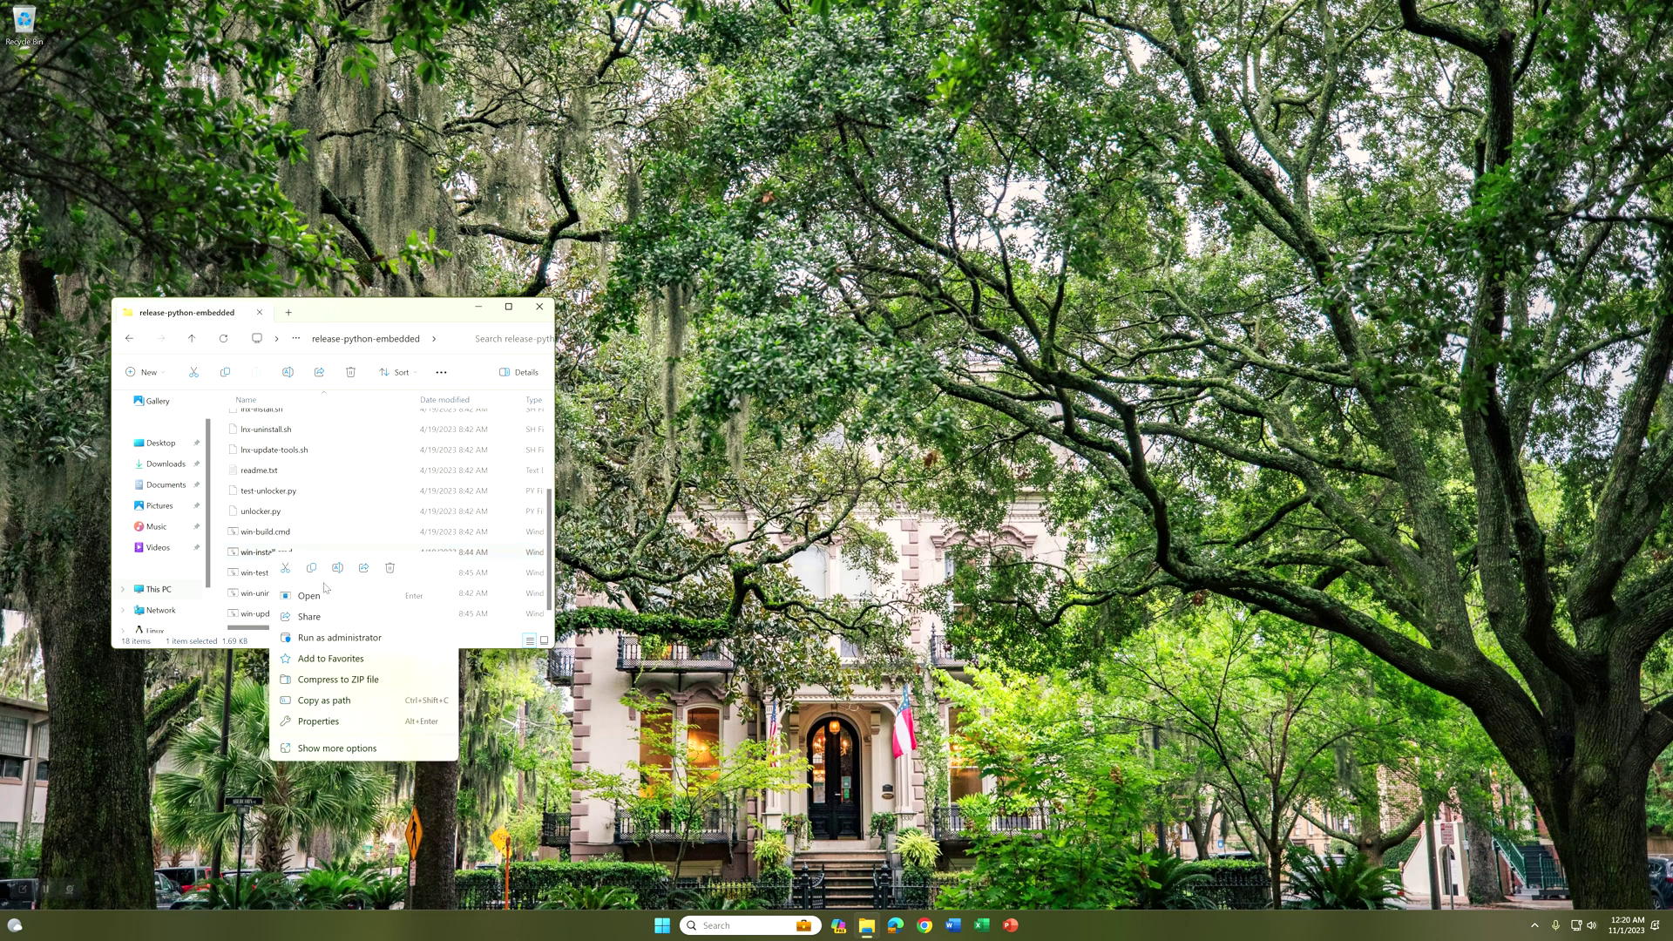
{"action": "left_click", "coordinate": [338, 633]}
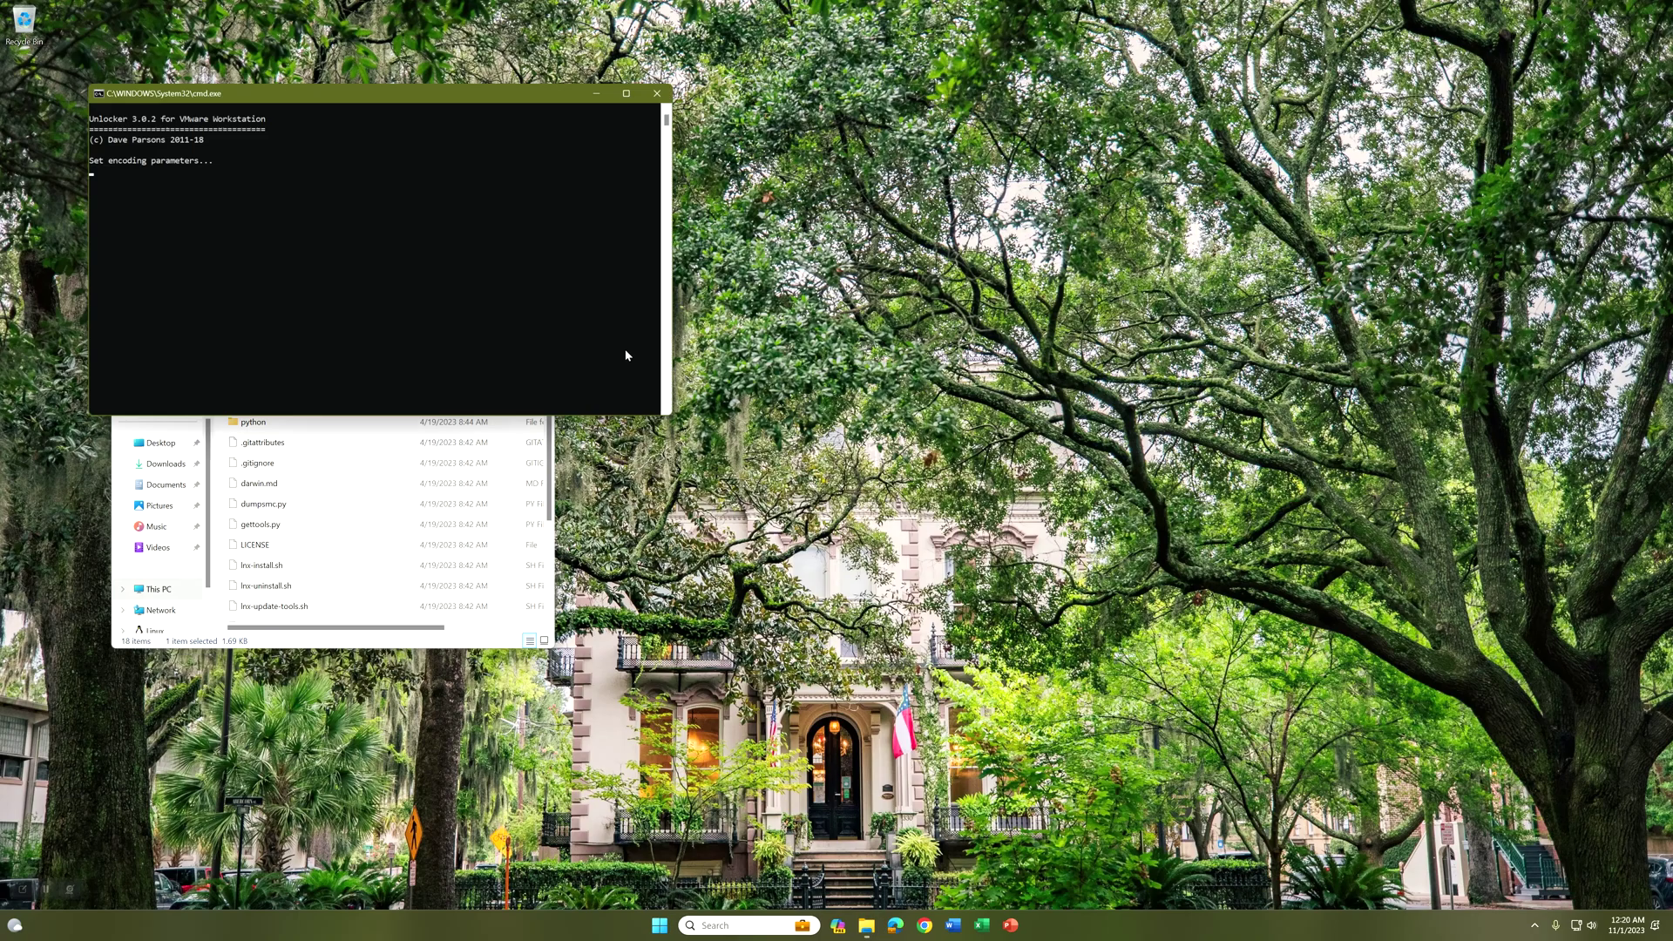
{"action": "left_click_drag", "start_coordinate": [380, 118], "coordinate": [551, 138]}
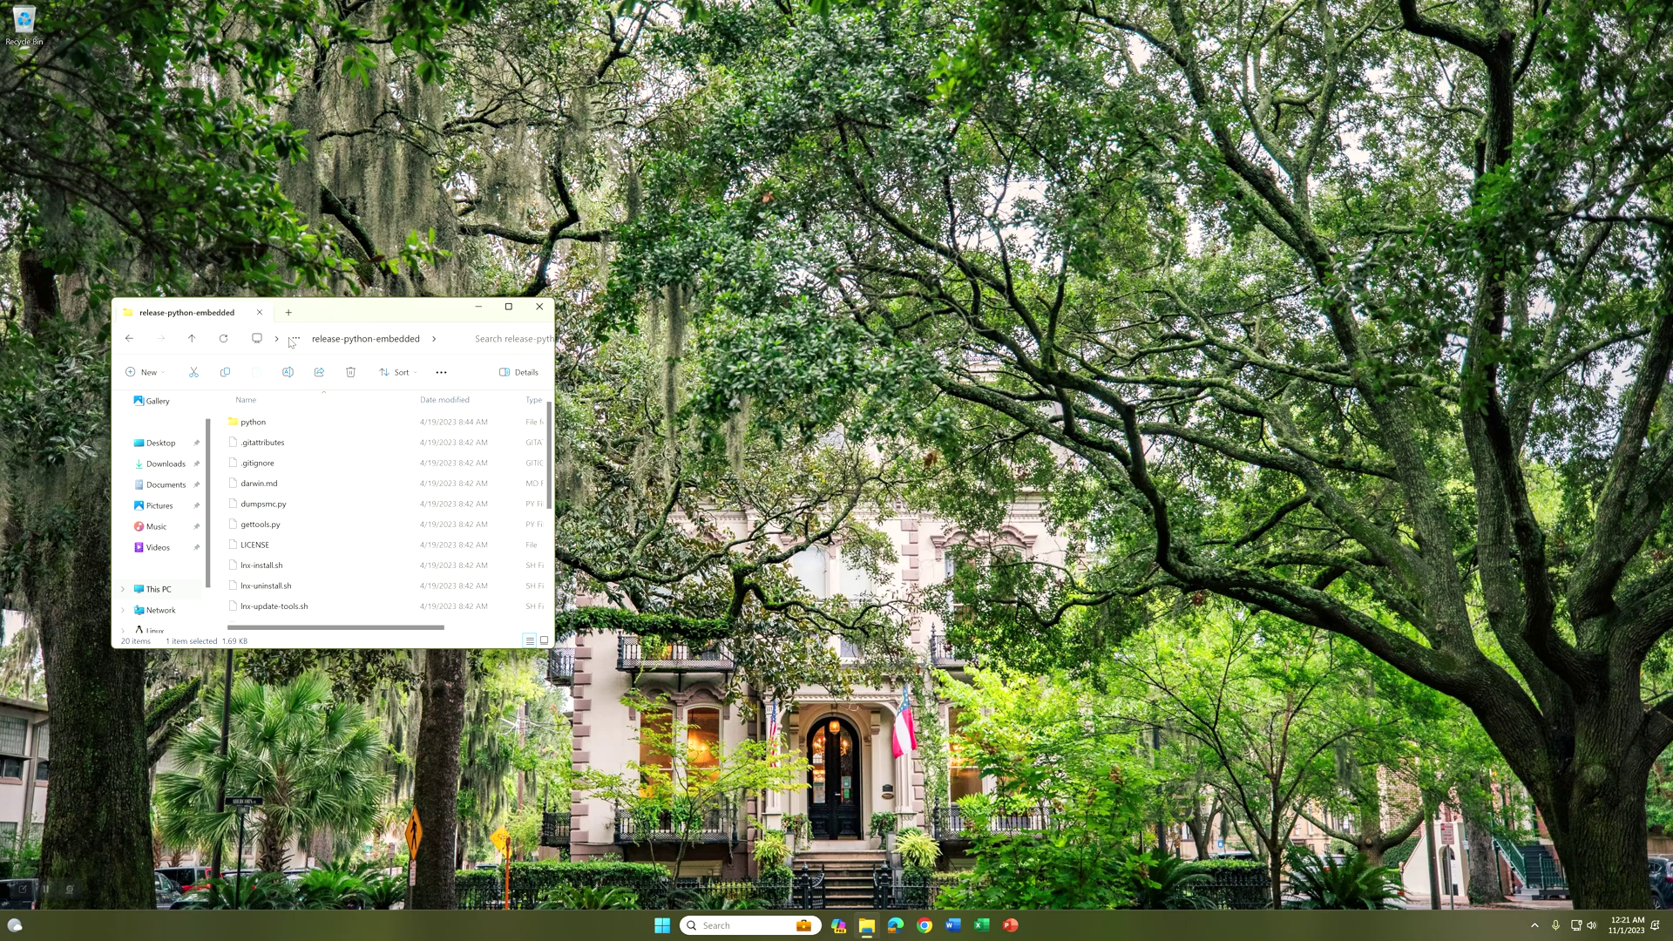
Step: Return to the course's Downloads folder and rename the macOS Sonoma disc image to macOS Sonoma ISO.iso
{"action": "left_click", "coordinate": [195, 338]}
{"action": "left_click", "coordinate": [319, 446]}
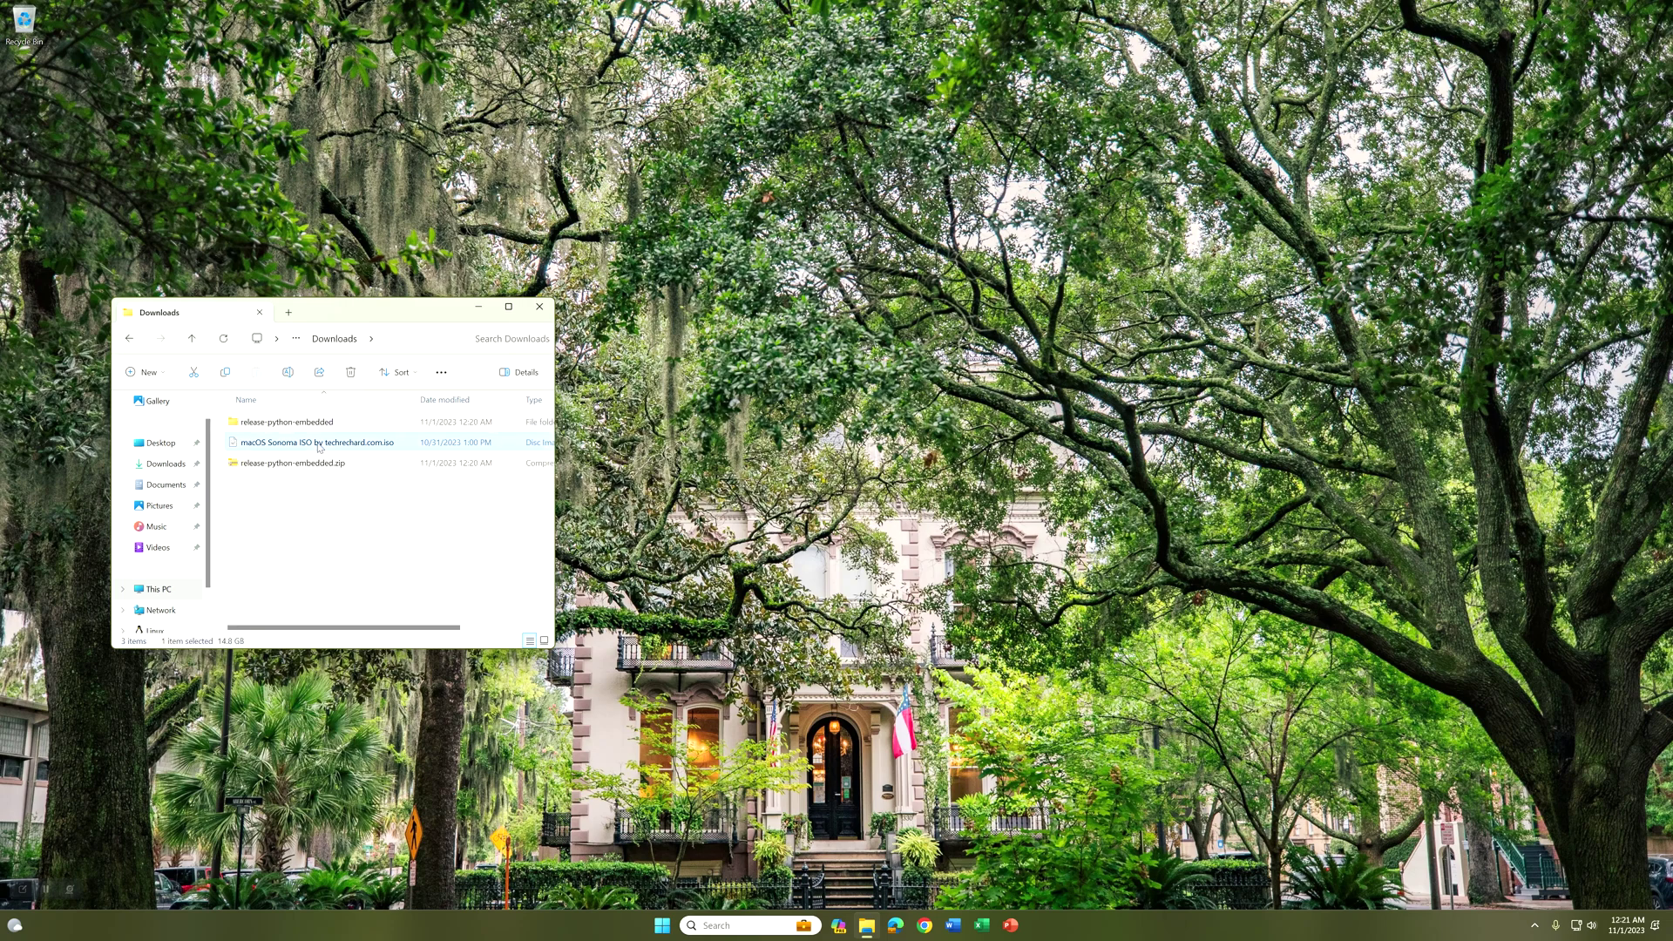
{"action": "left_click", "coordinate": [379, 442]}
{"action": "left_click_drag", "start_coordinate": [385, 442], "coordinate": [314, 440]}
{"action": "key", "text": "BackSpace"}
{"action": "key", "text": "Return"}
{"action": "left_click_drag", "start_coordinate": [364, 301], "coordinate": [364, 167]}
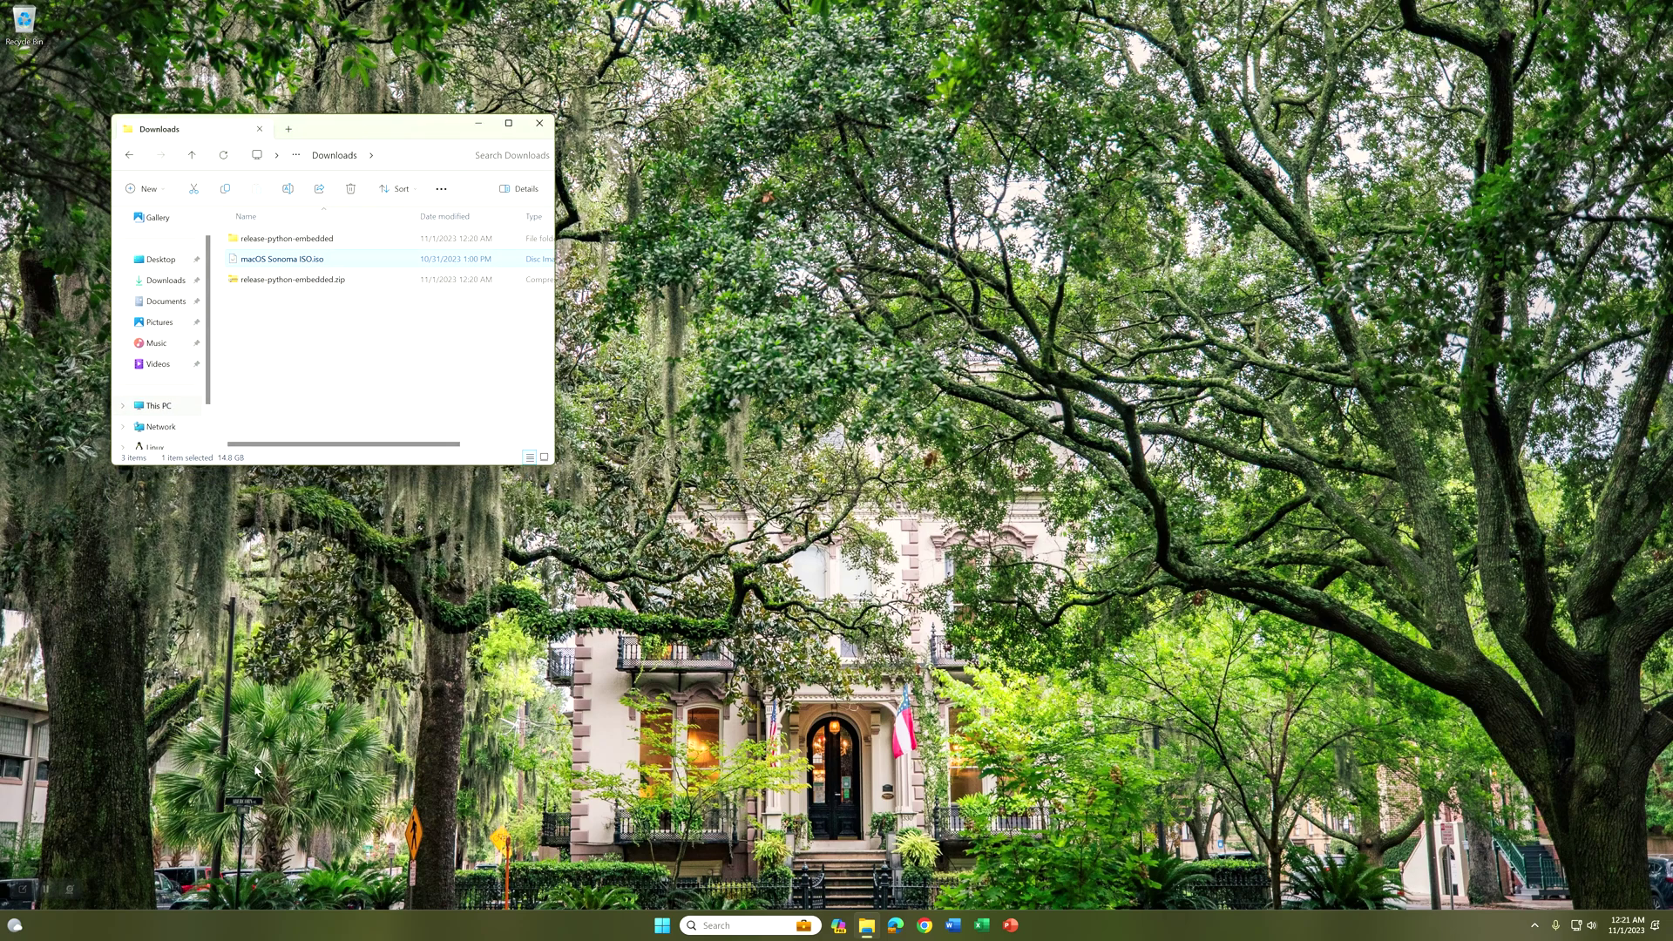
Step: Launch VMware Workstation Pro and start creating a new virtual machine
{"action": "left_click", "coordinate": [716, 925]}
{"action": "type", "text": "VMware"}
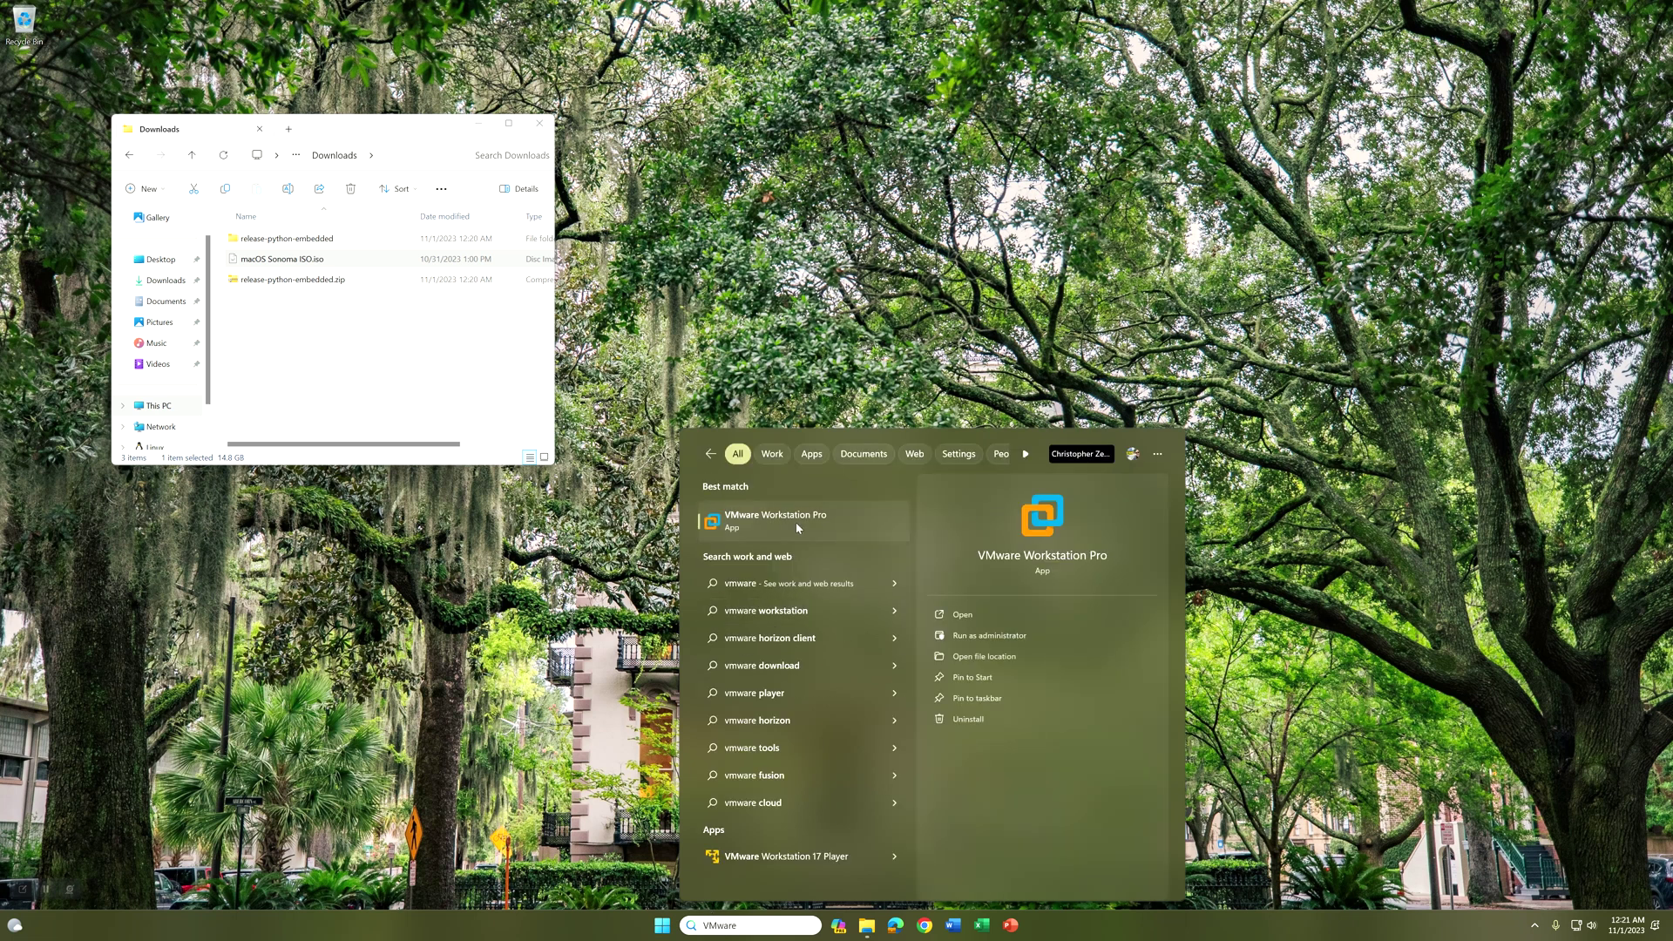
{"action": "left_click", "coordinate": [796, 522]}
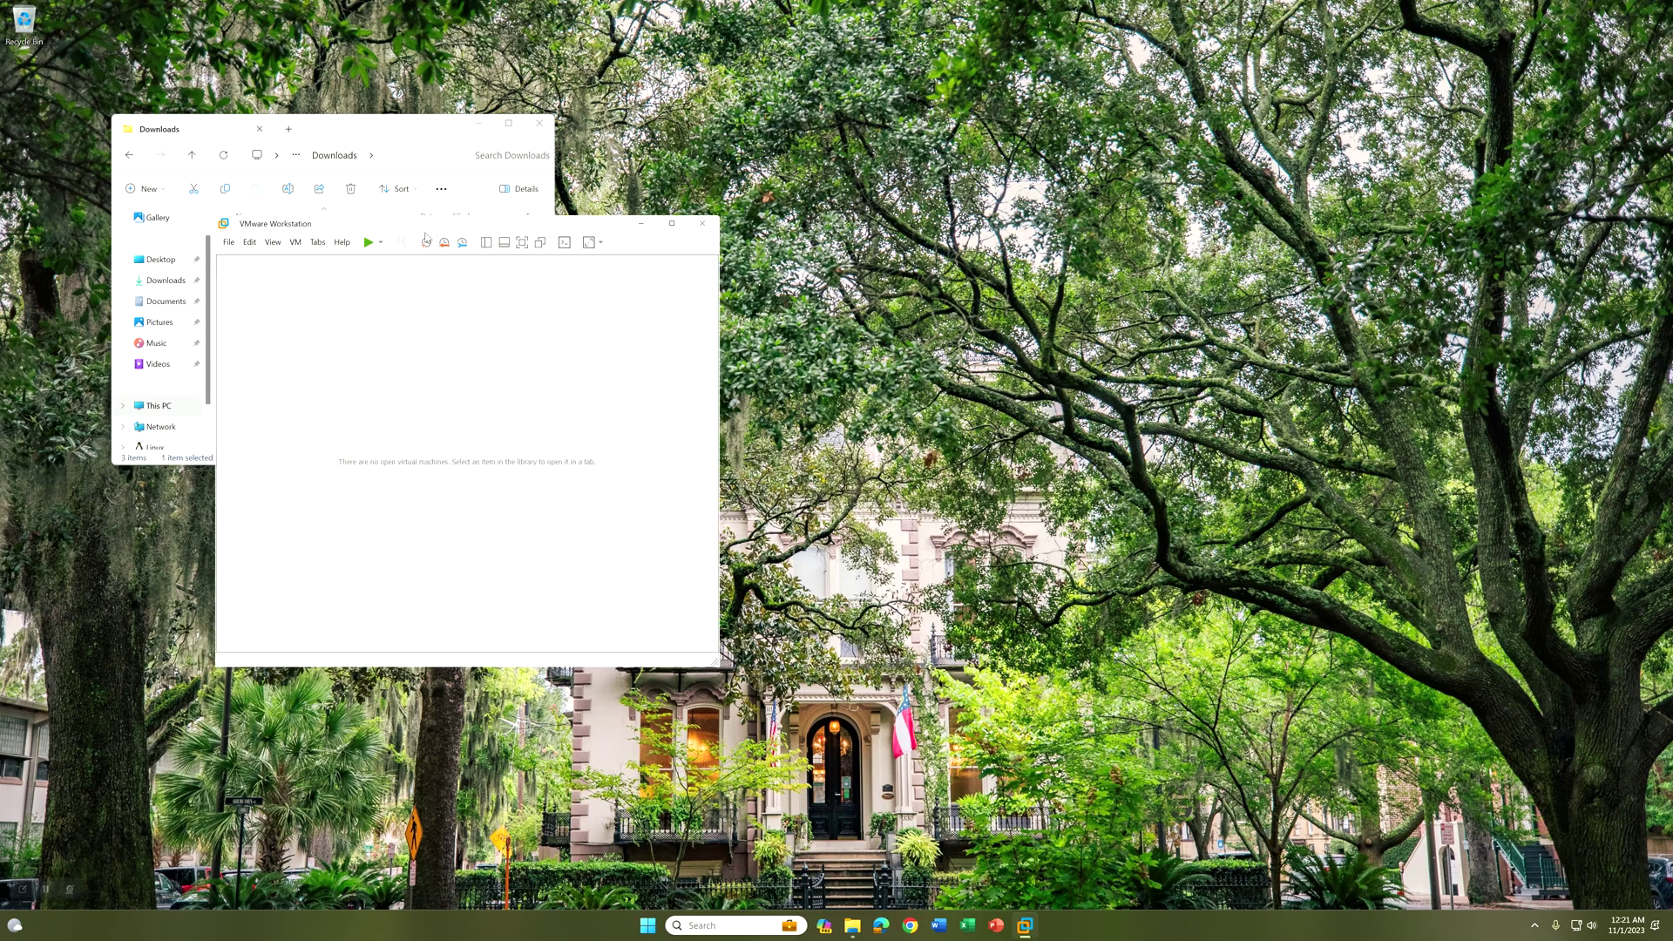
{"action": "left_click_drag", "start_coordinate": [393, 228], "coordinate": [659, 253]}
{"action": "left_click", "coordinate": [621, 411]}
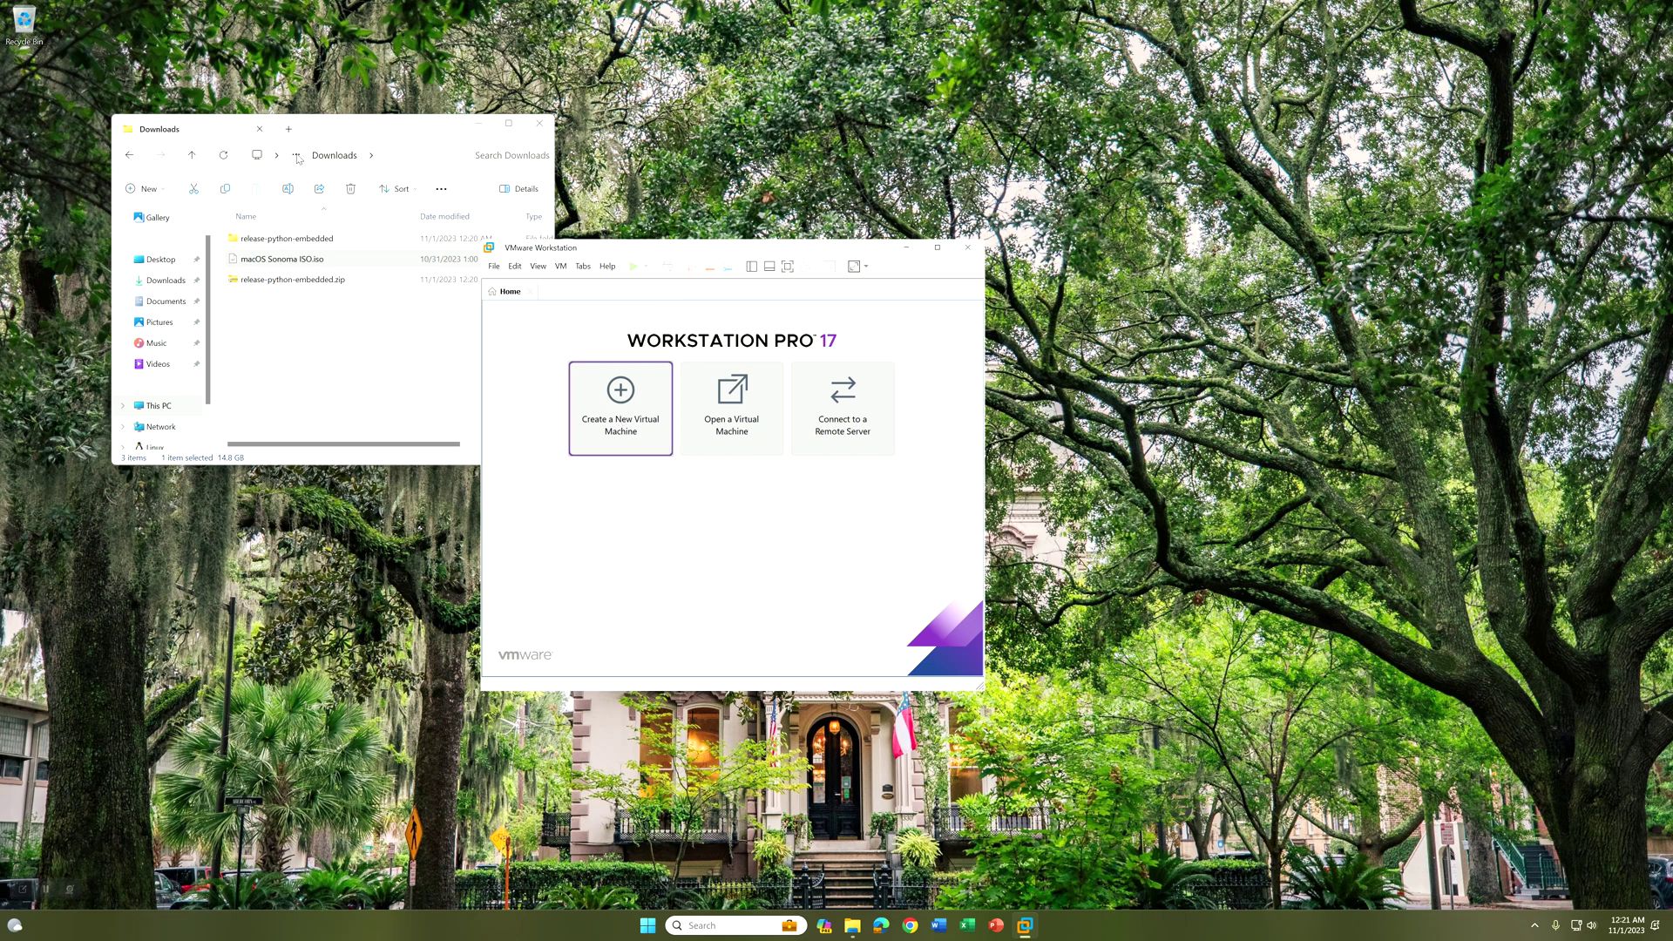
Step: Open the macOS folder inside macOS-Educational-Course in File Explorer and copy its path
{"action": "left_click", "coordinate": [201, 158]}
{"action": "double_click", "coordinate": [316, 259]}
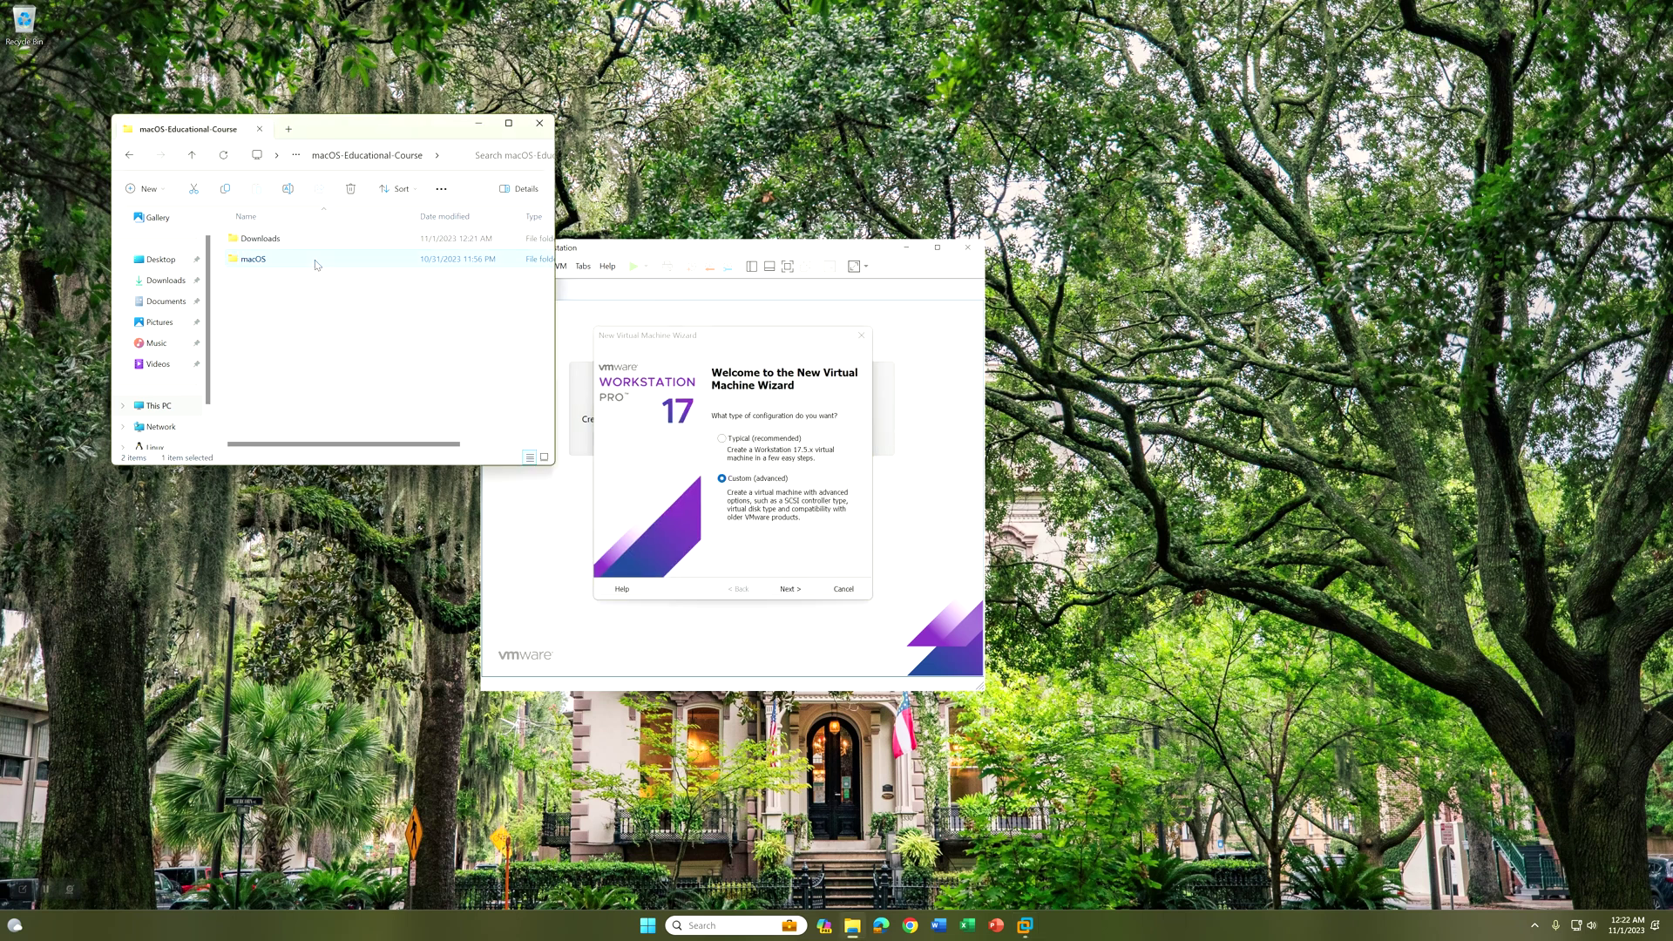
{"action": "left_click", "coordinate": [389, 162]}
{"action": "key", "text": "ctrl+c"}
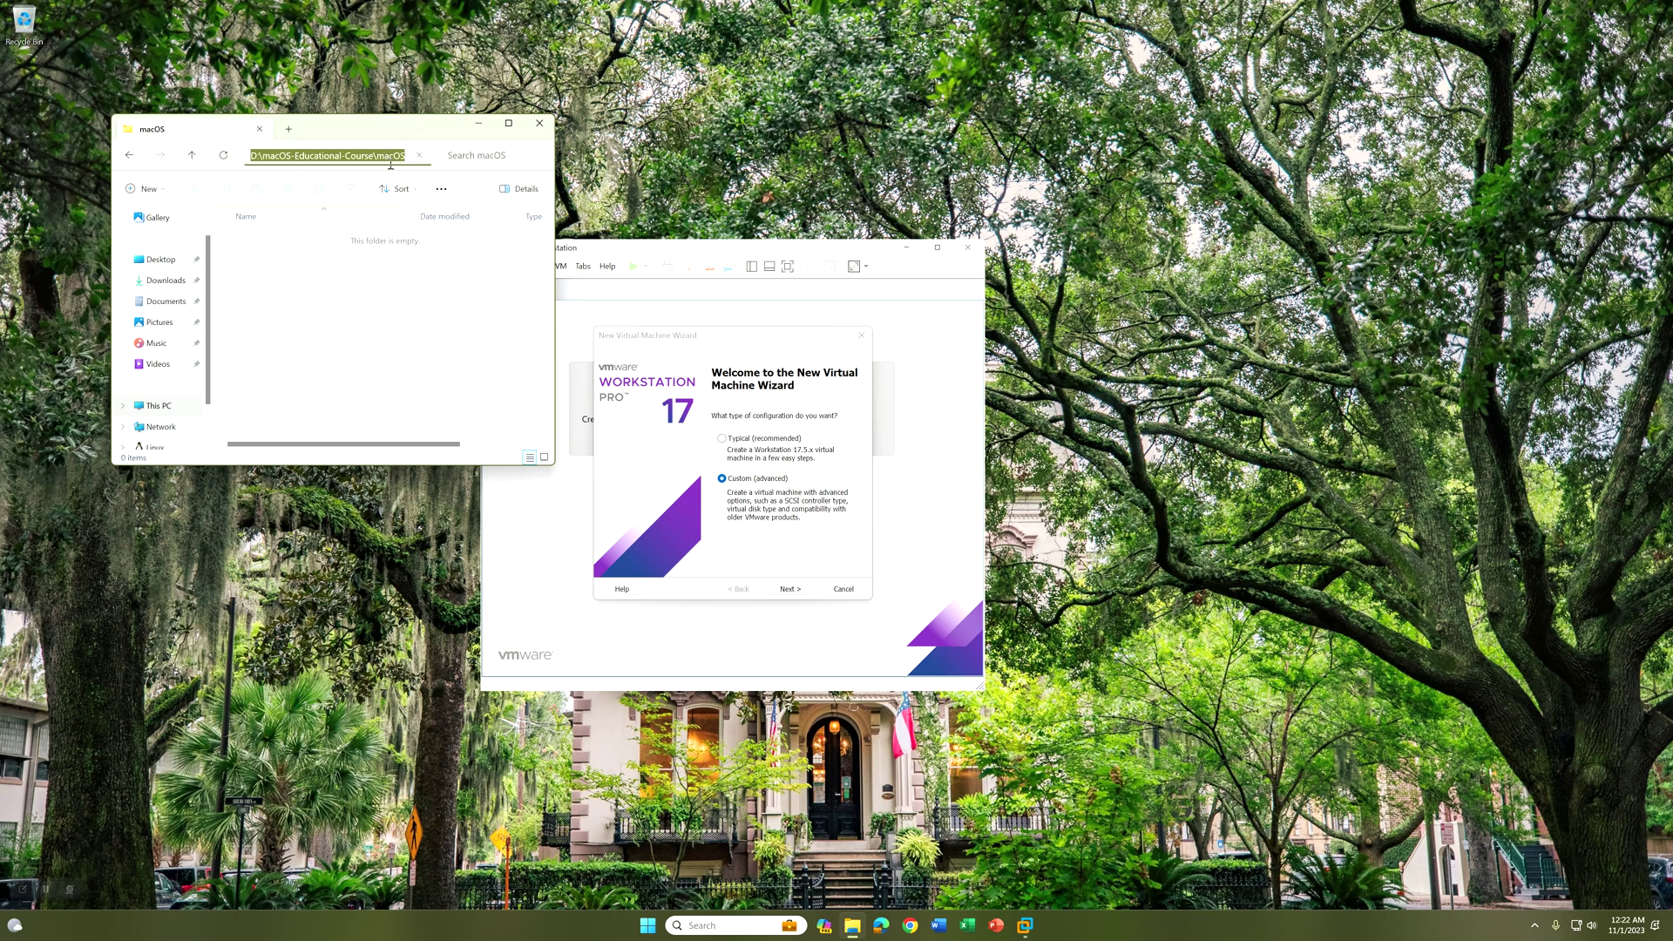
Step: Choose a custom configuration with Workstation 17.5.x hardware compatibility and installation of the operating system at a later time
{"action": "left_click", "coordinate": [757, 545]}
{"action": "left_click", "coordinate": [793, 590]}
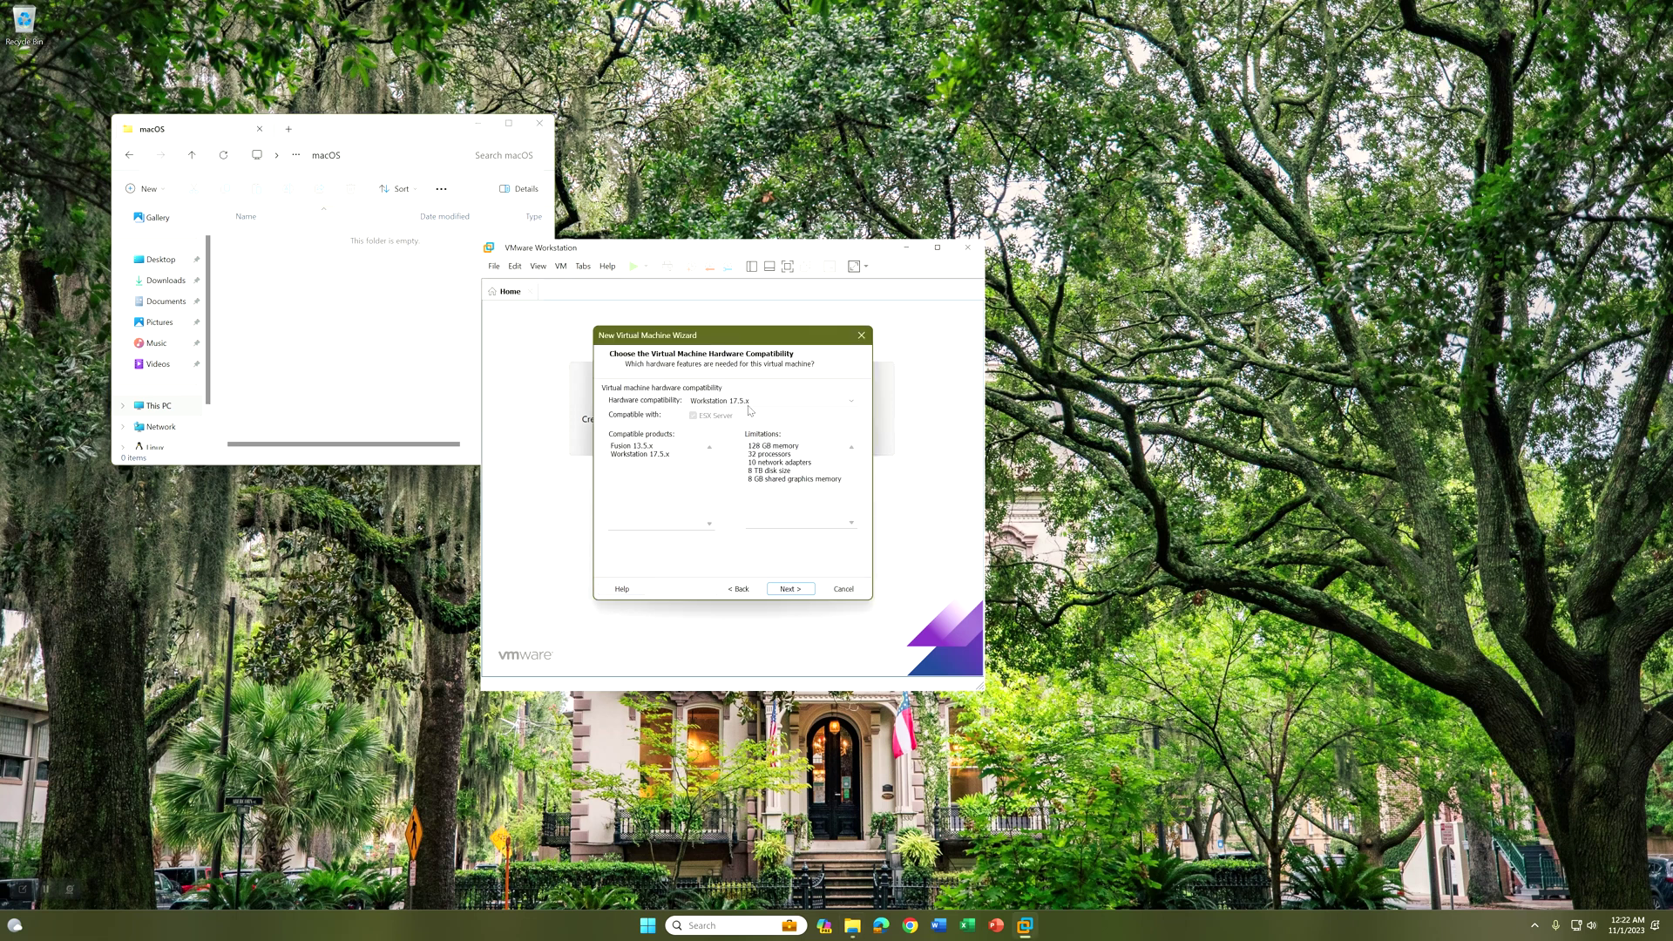
{"action": "left_click", "coordinate": [790, 589]}
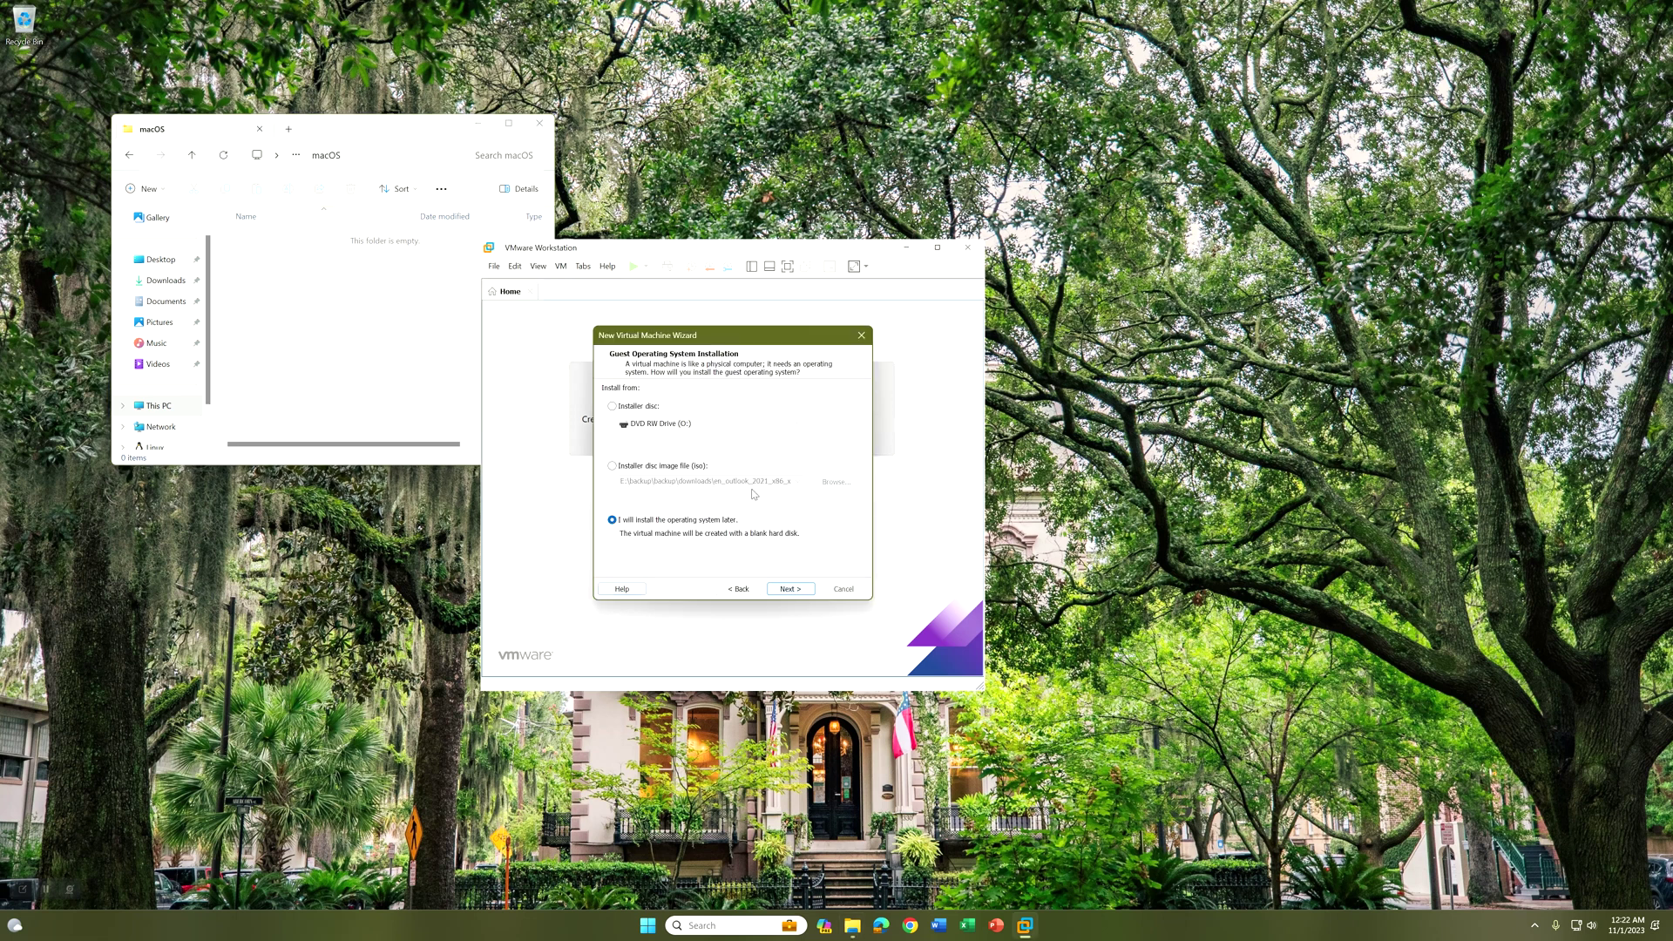
{"action": "left_click", "coordinate": [788, 587]}
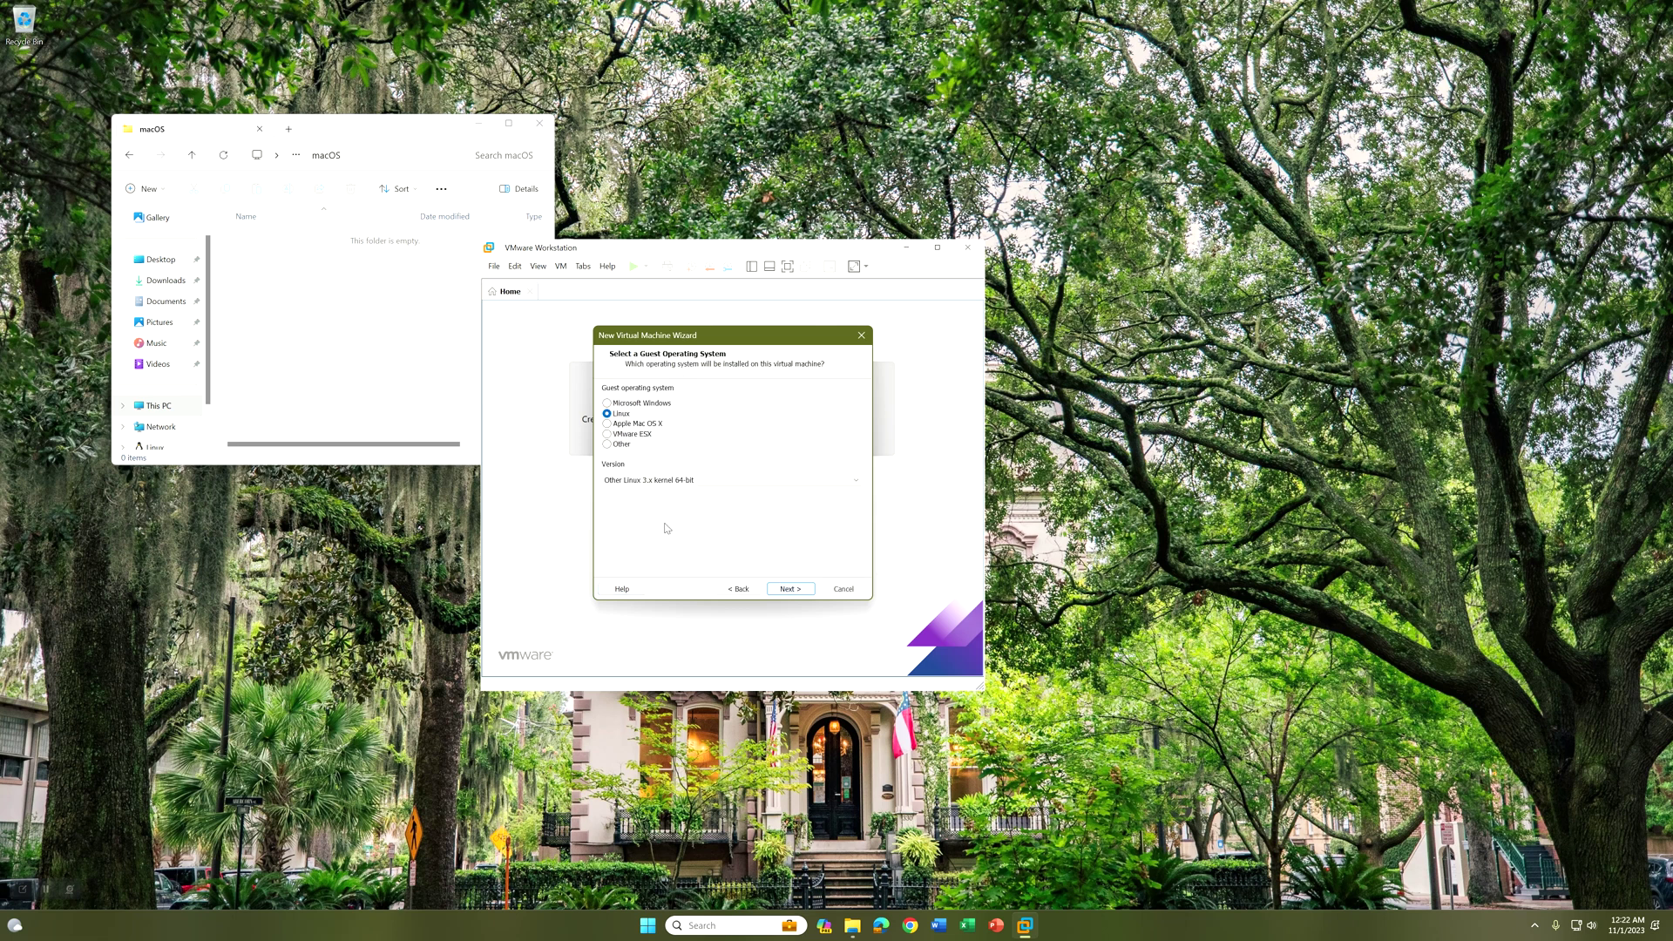
Step: Set the guest operating system to Apple Mac OS X, version macOS 14
{"action": "left_click", "coordinate": [631, 423]}
{"action": "left_click", "coordinate": [672, 480]}
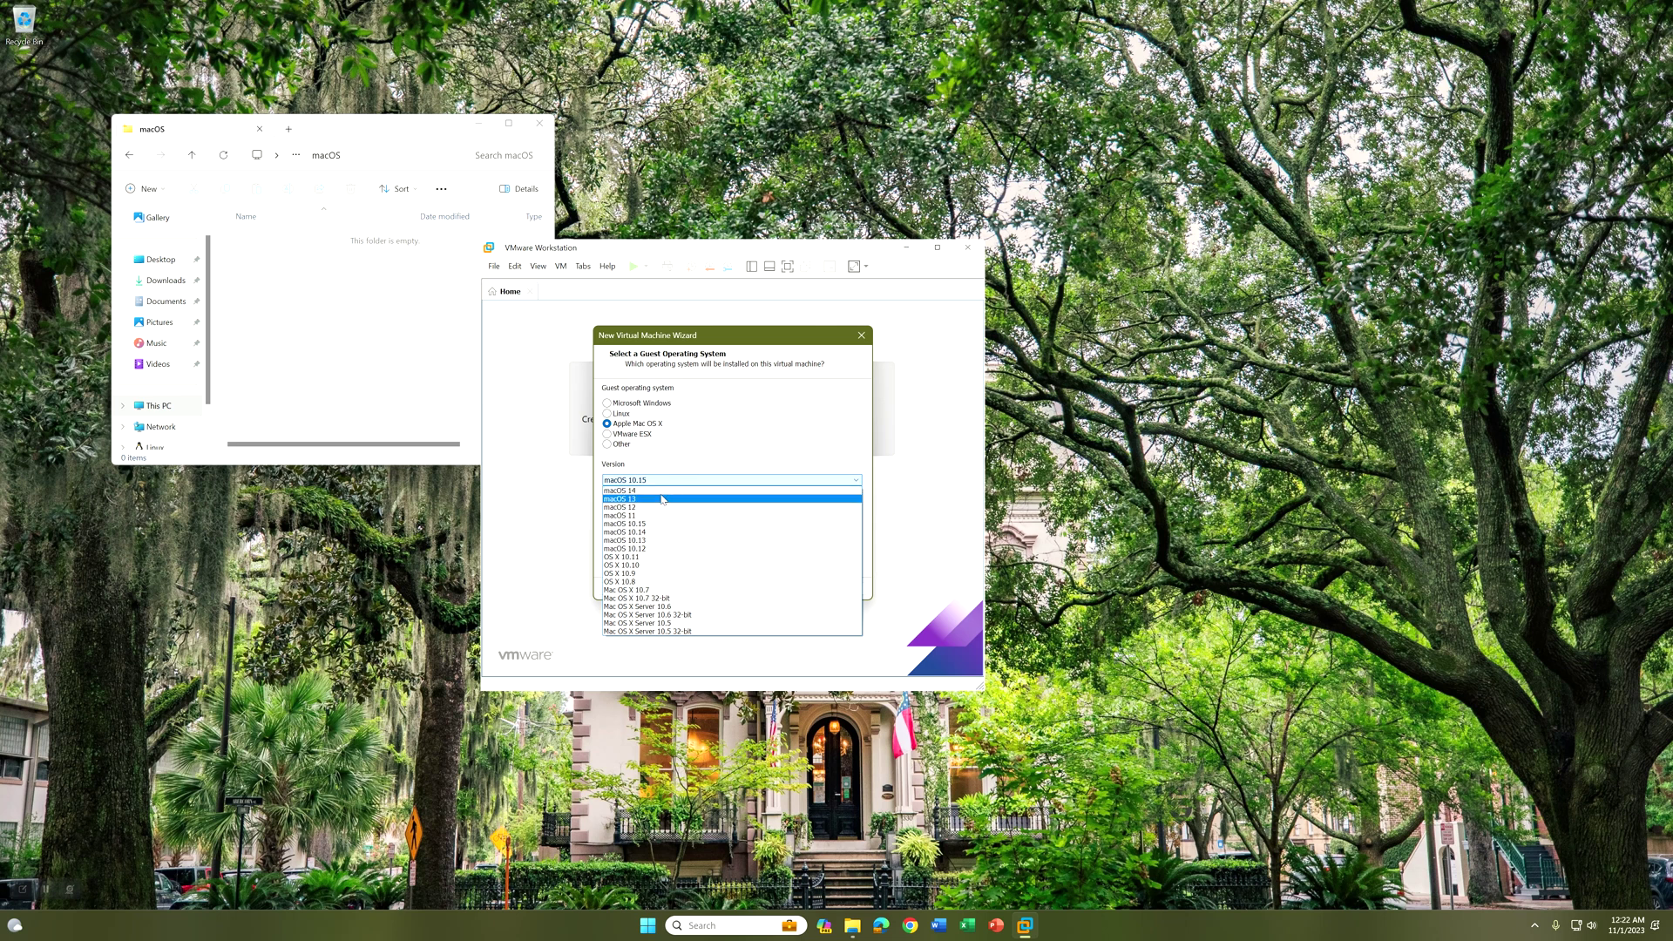
{"action": "left_click", "coordinate": [663, 491]}
{"action": "left_click", "coordinate": [791, 589]}
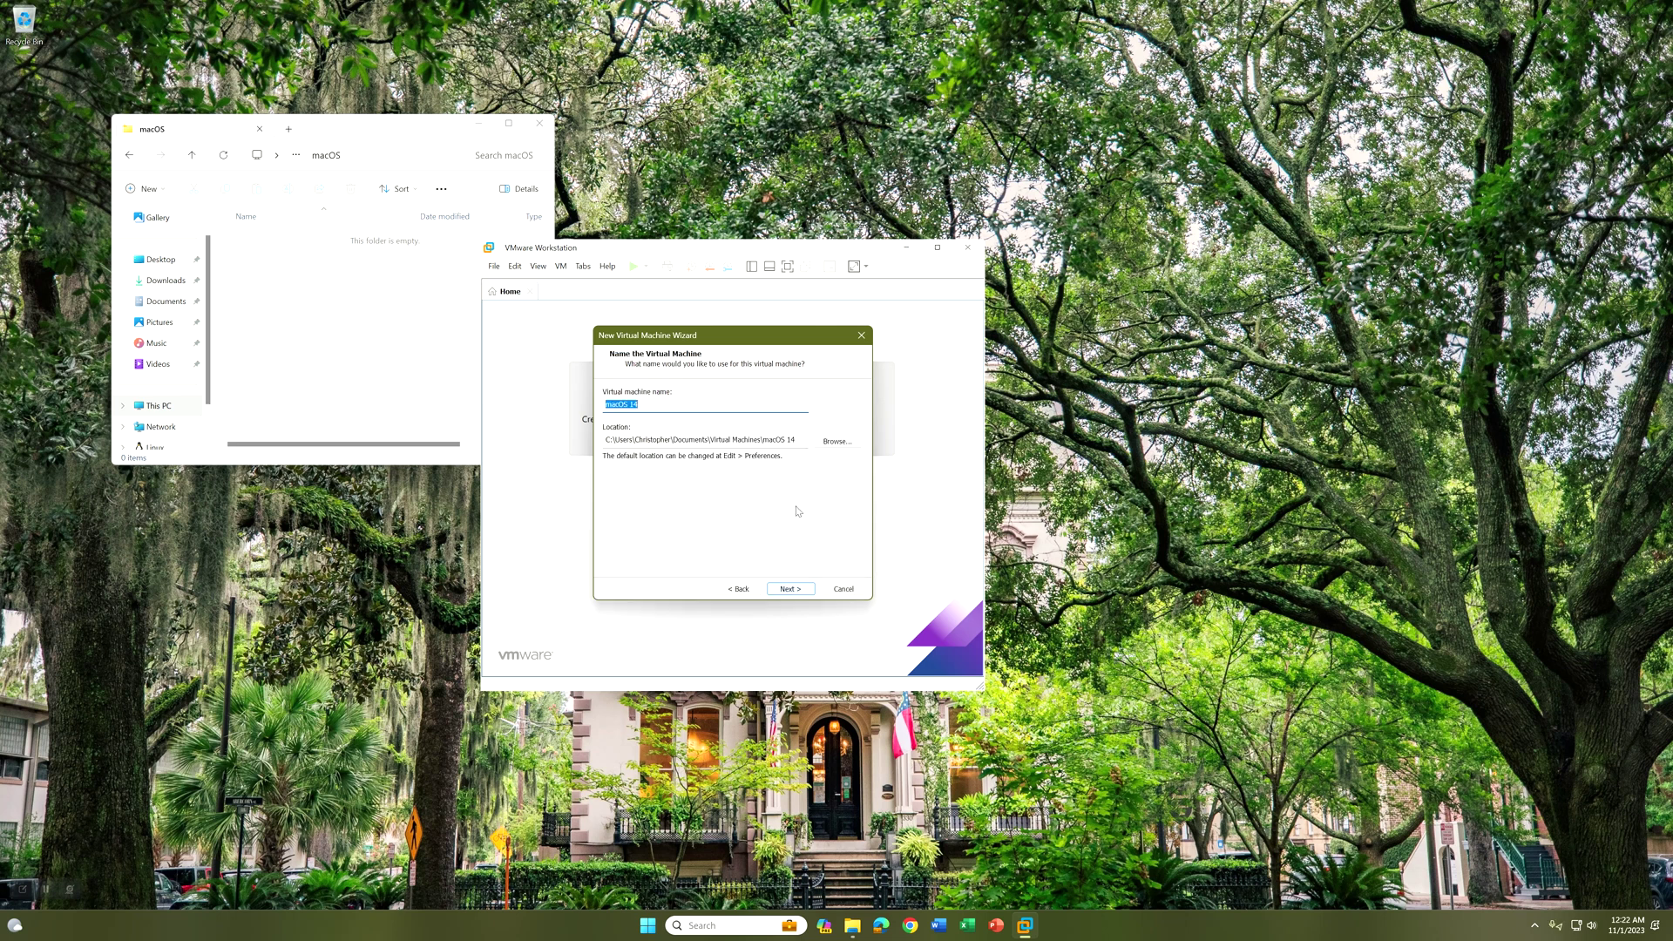
Step: Name the virtual machine macOS and set its location to D:\macOS-Educational-Course\macOS
{"action": "left_click", "coordinate": [794, 440]}
{"action": "key", "text": "ctrl+a"}
{"action": "key", "text": "ctrl+v"}
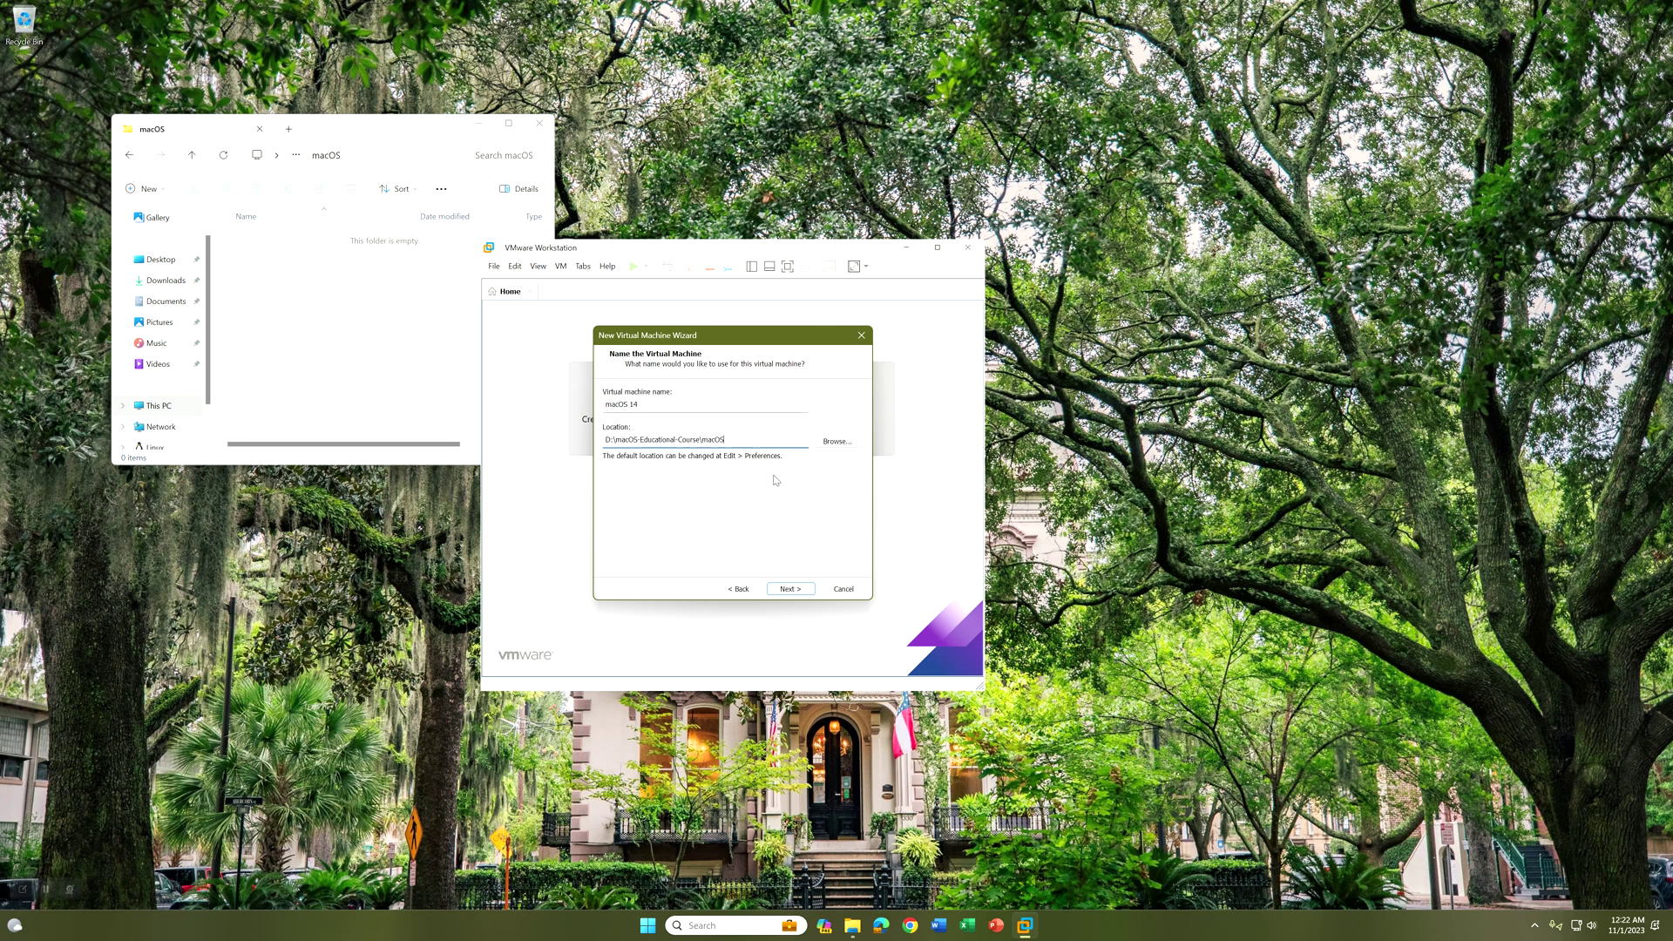
{"action": "left_click", "coordinate": [704, 404]}
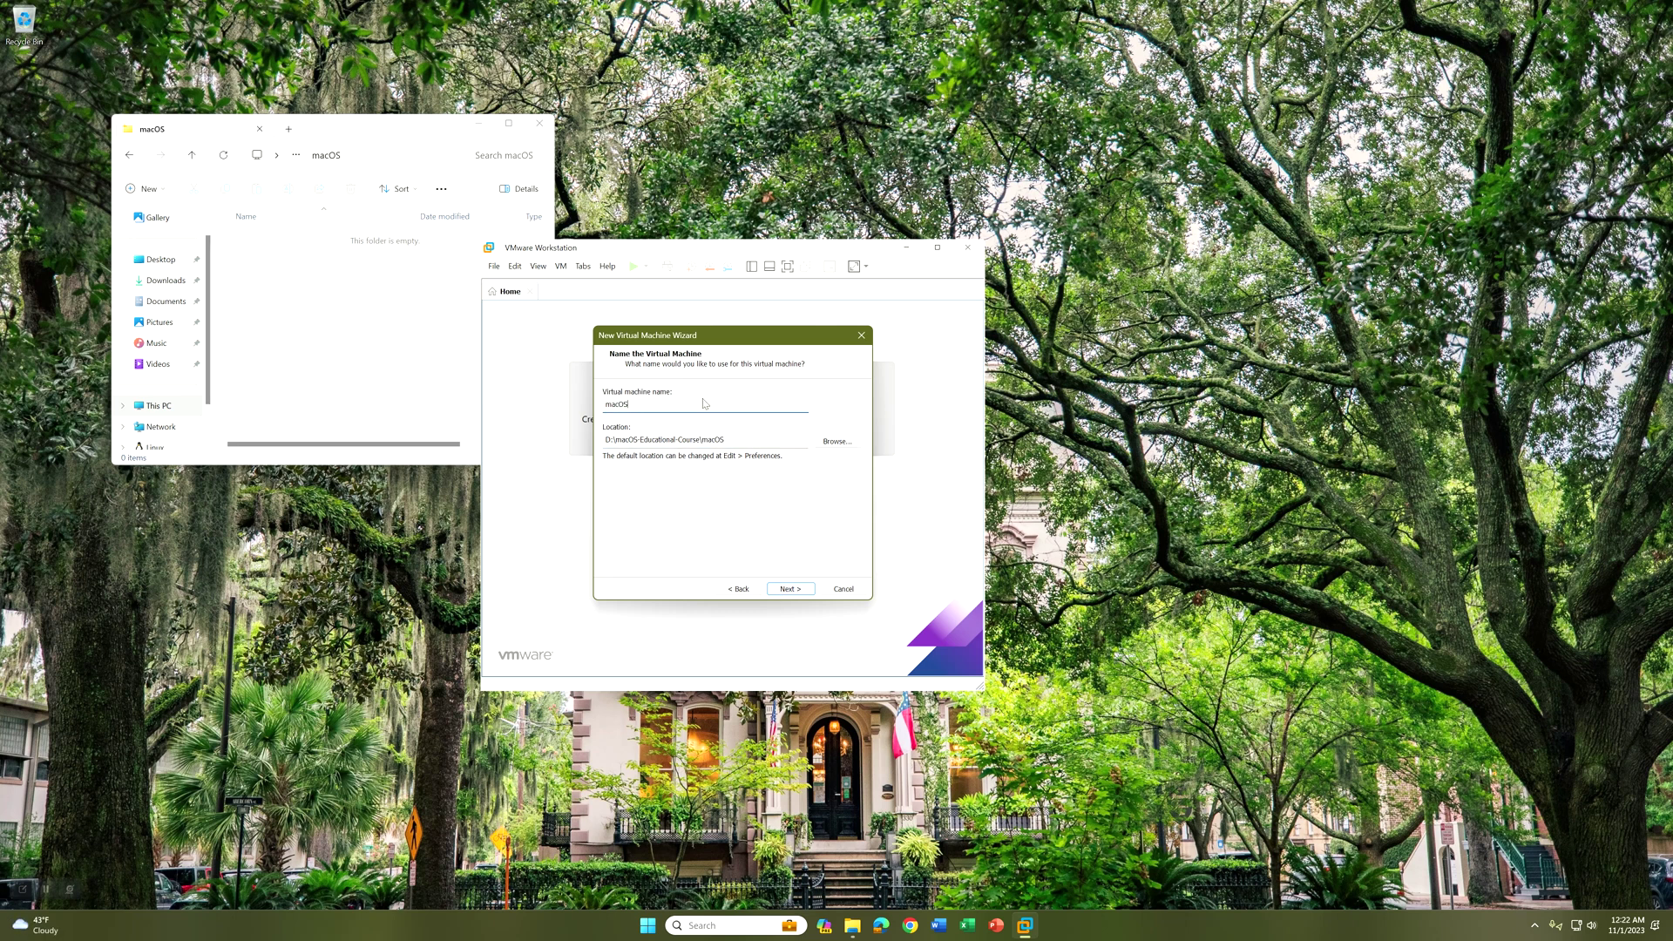
{"action": "key", "text": "Return"}
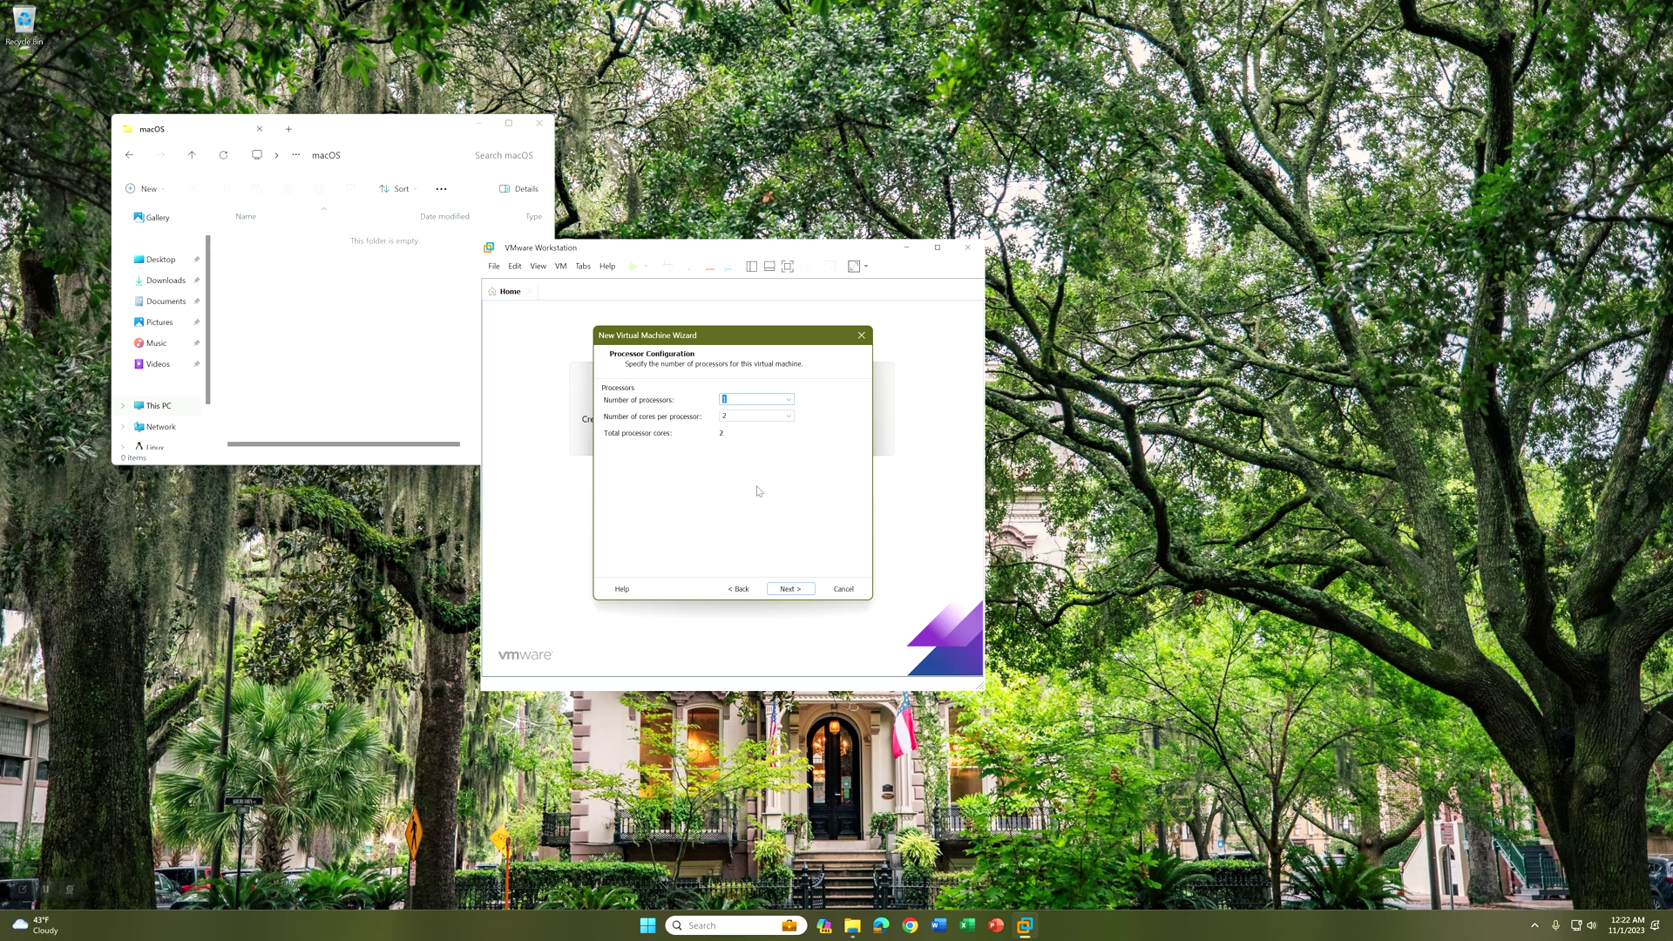
Step: Configure the virtual machine with 1 processor and 4 cores per processor
{"action": "type", "text": "2"}
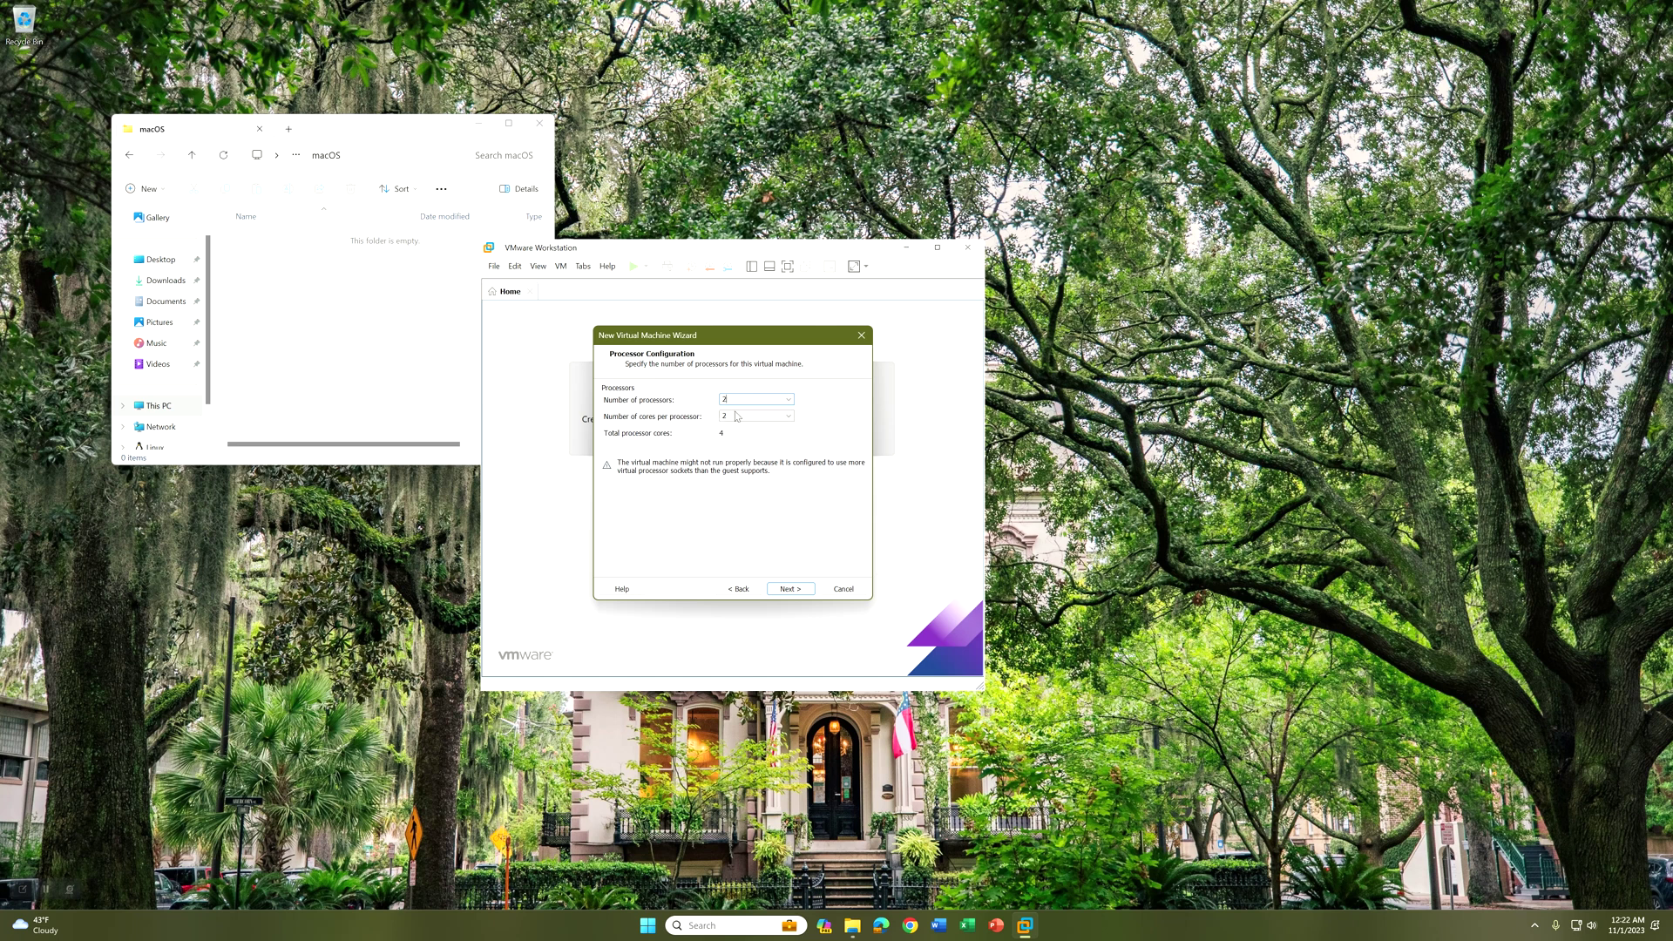
{"action": "key", "text": "Tab"}
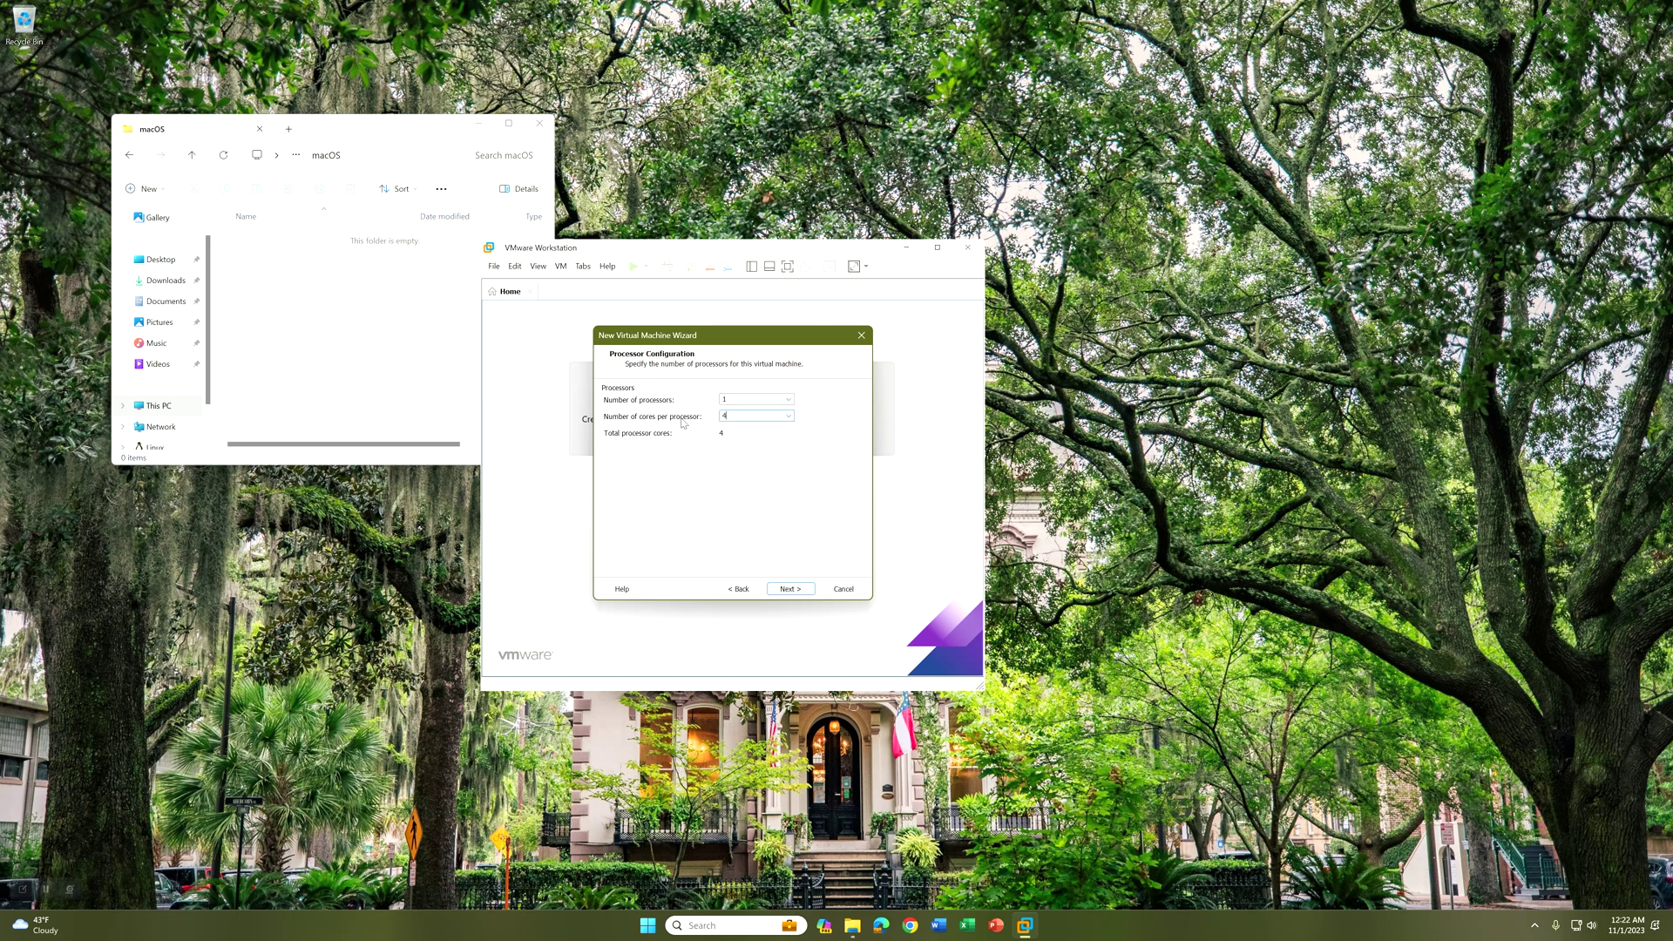
{"action": "type", "text": "4"}
{"action": "left_click", "coordinate": [796, 591]}
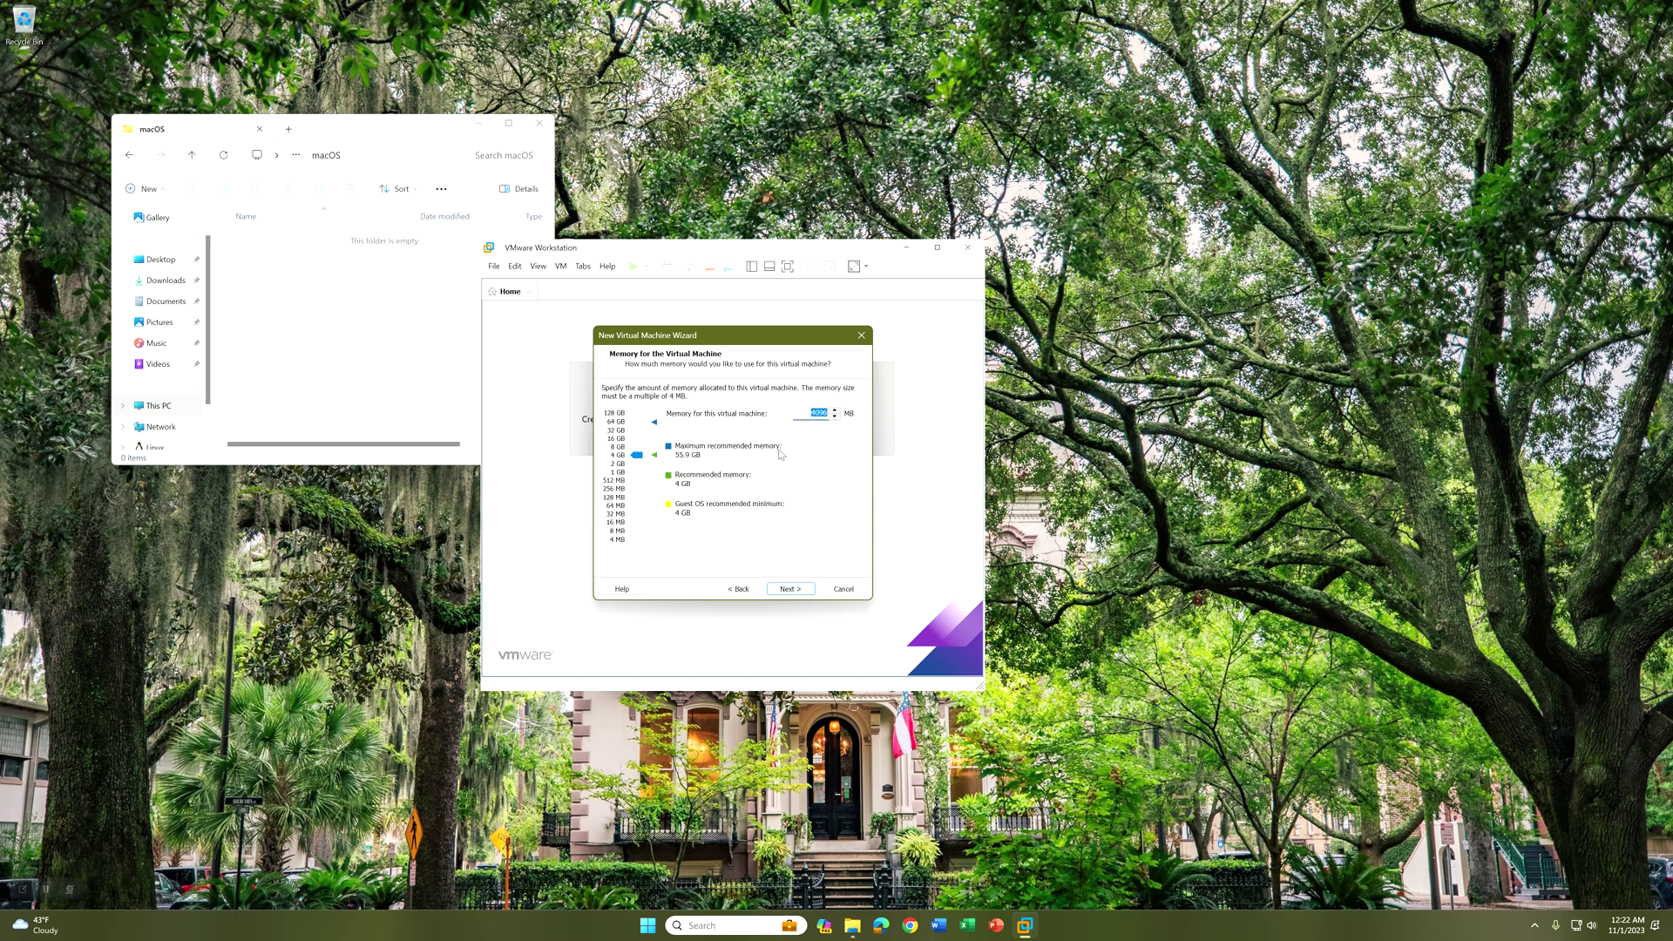
Step: Set the virtual machine's memory to 8192 MB and continue to the I/O controller type selection
{"action": "type", "text": "8192"}
{"action": "left_click", "coordinate": [786, 589]}
{"action": "left_click", "coordinate": [780, 590]}
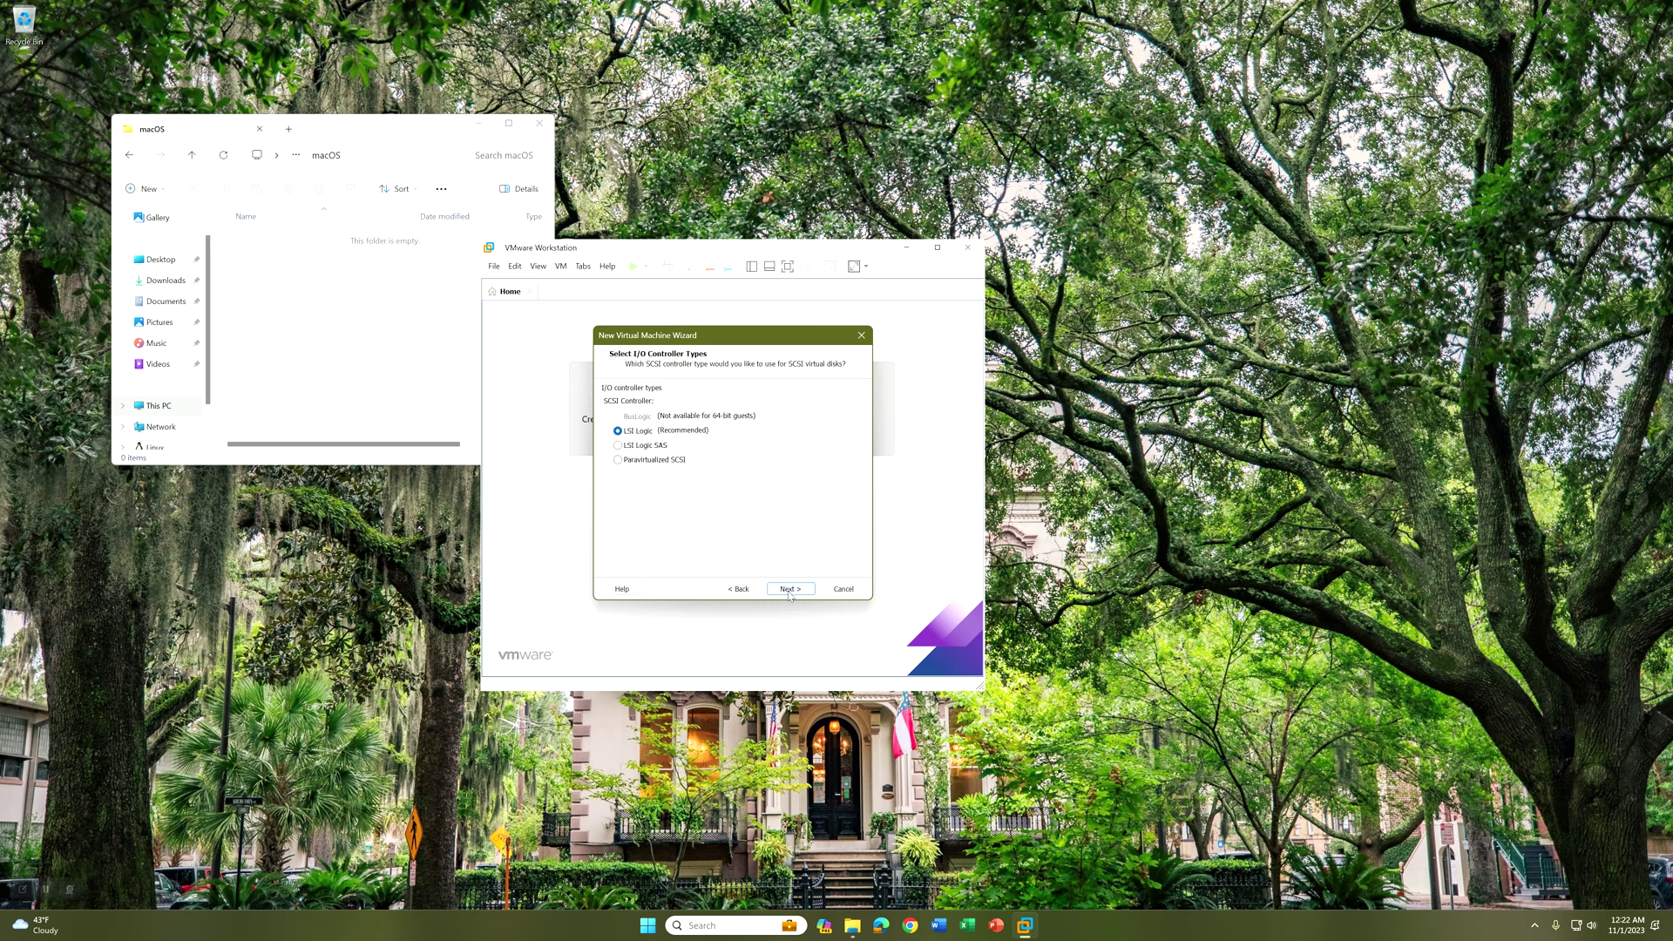
Step: Accept the LSI Logic controller and SATA disk type, and choose to create a new virtual disk
{"action": "left_click", "coordinate": [791, 591]}
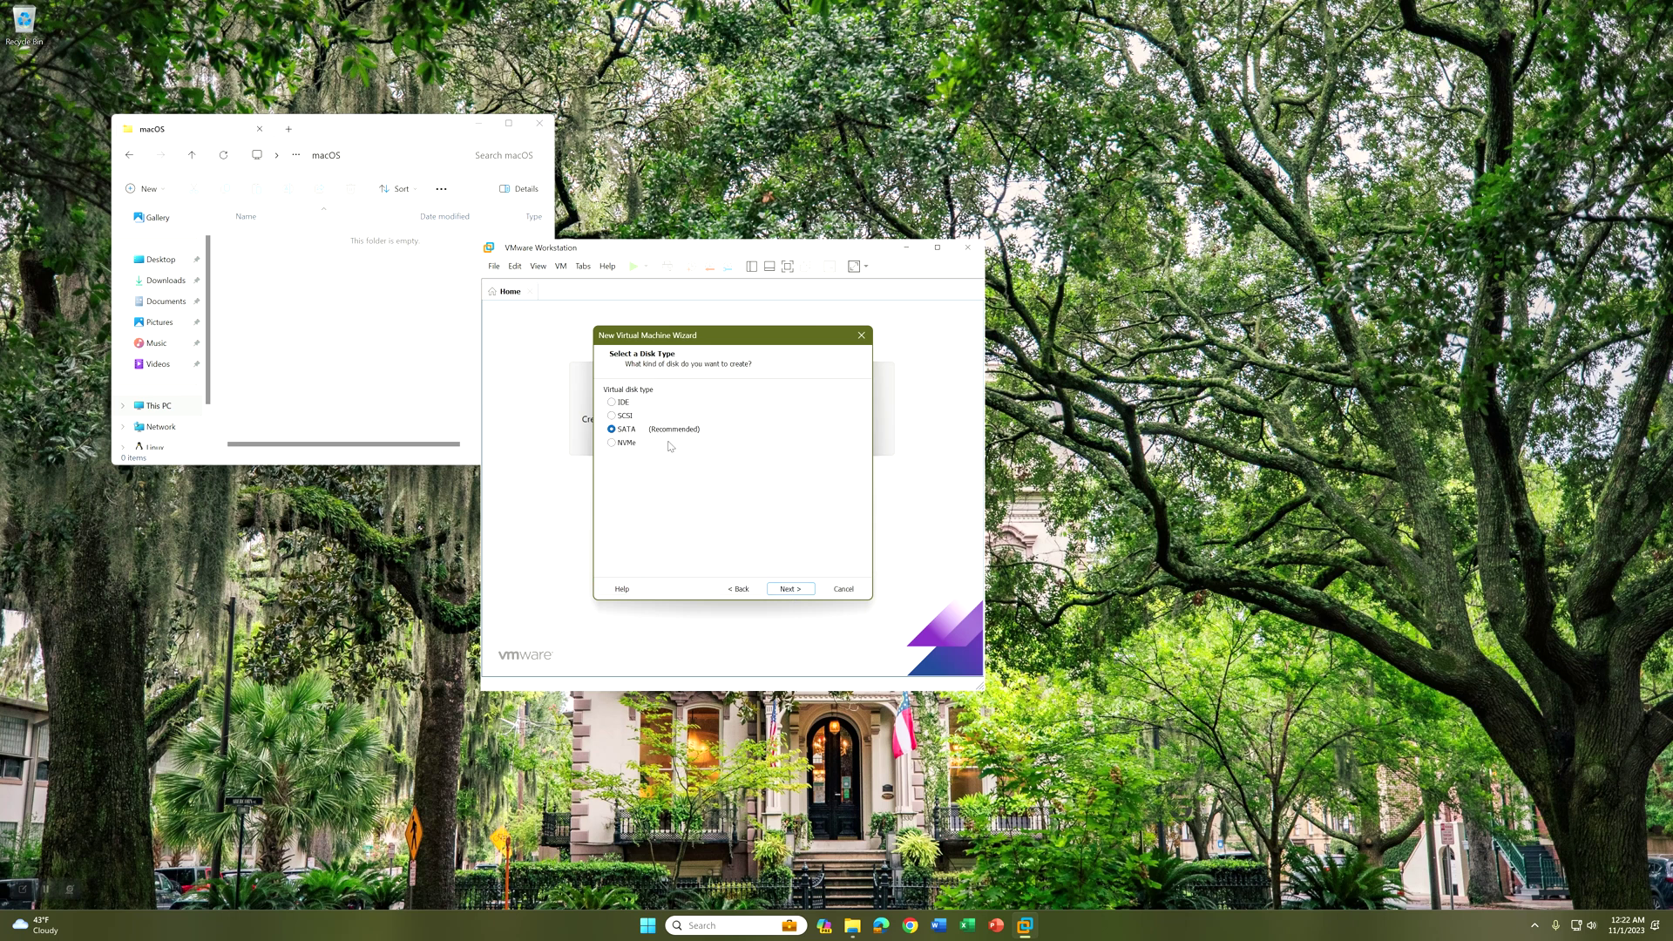
{"action": "left_click", "coordinate": [780, 593]}
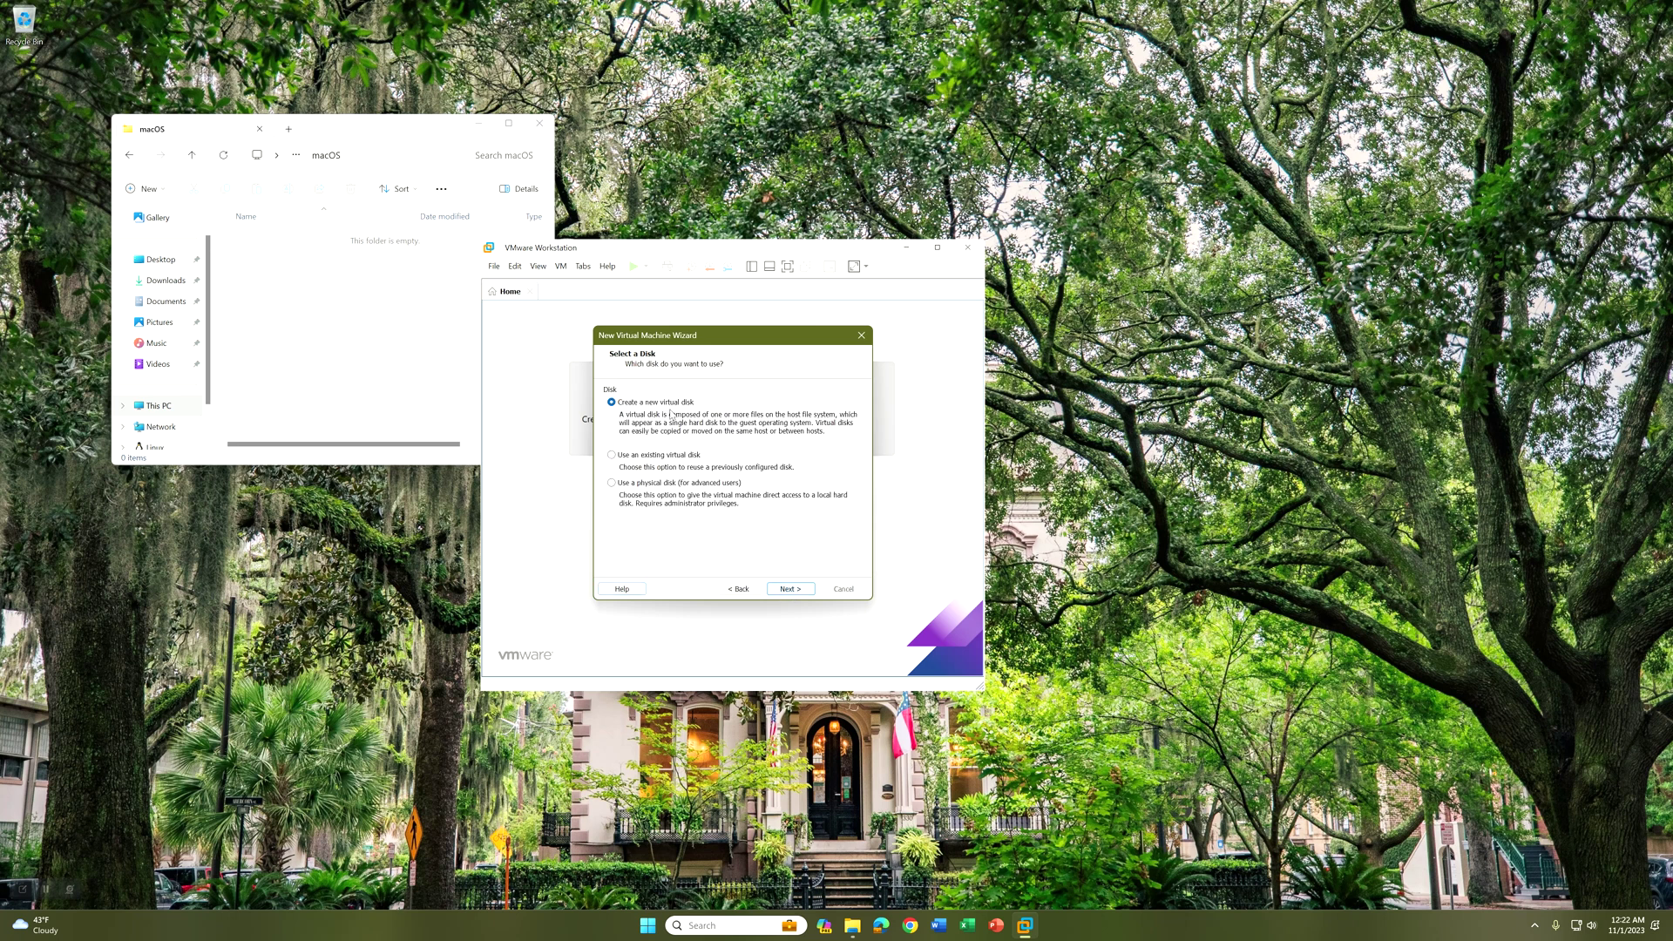
{"action": "left_click", "coordinate": [772, 592]}
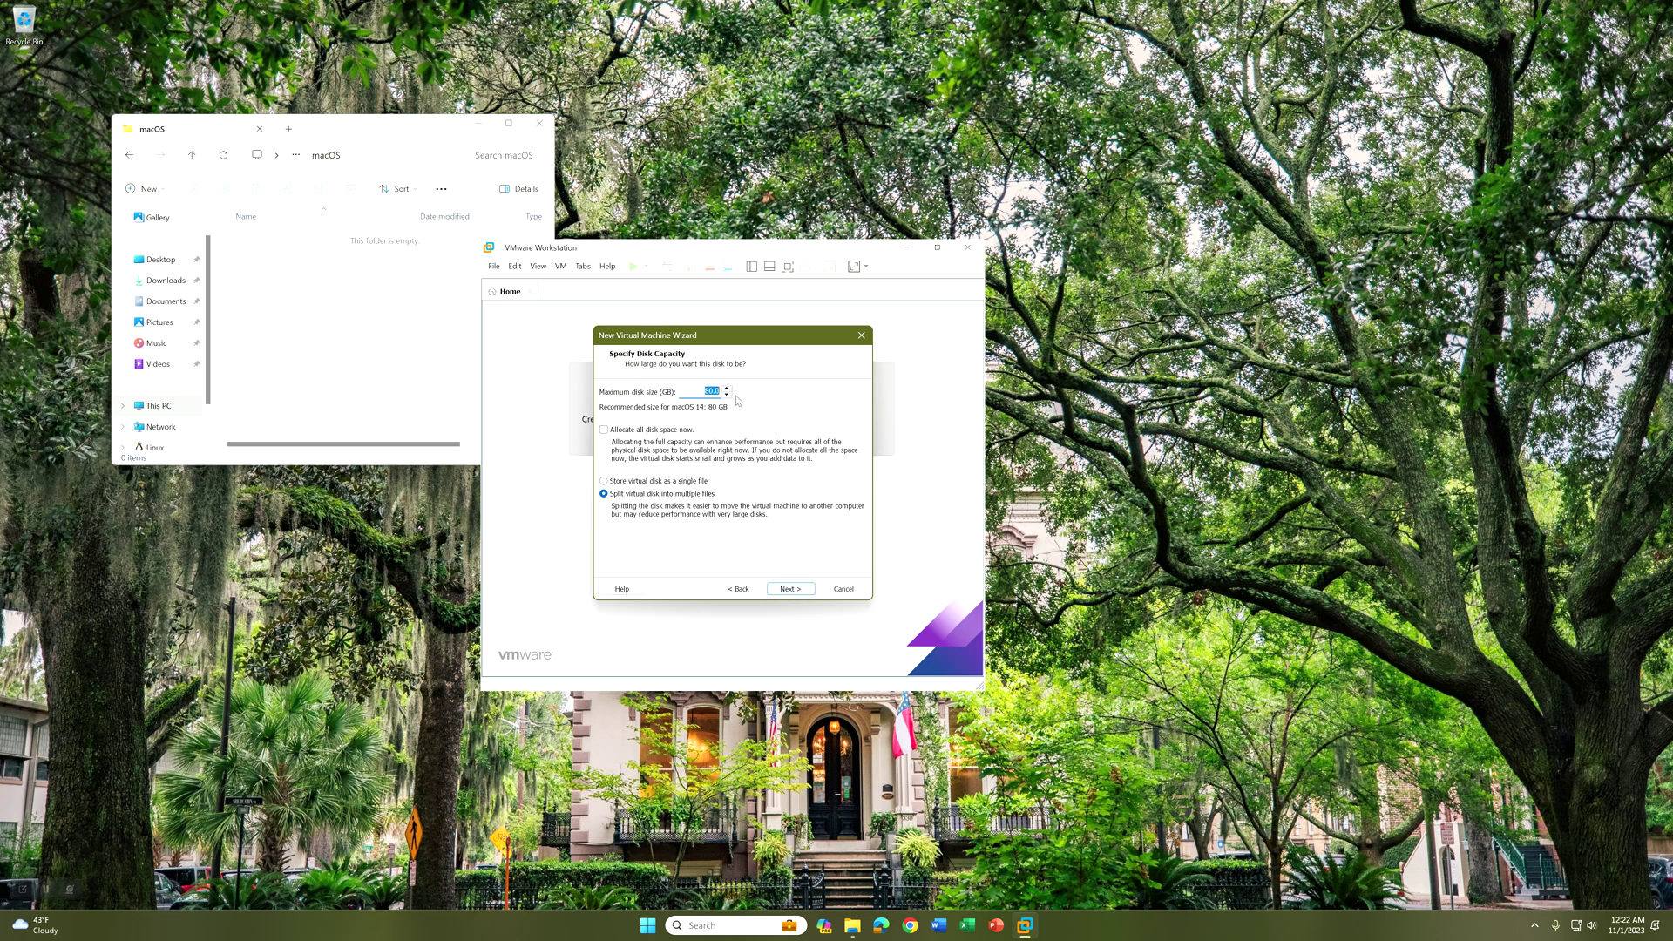
Step: Set the maximum disk size to 128 GB, store it as a single file, and accept macOS.vmdk as the disk file
{"action": "type", "text": "128.0"}
{"action": "left_click", "coordinate": [701, 483]}
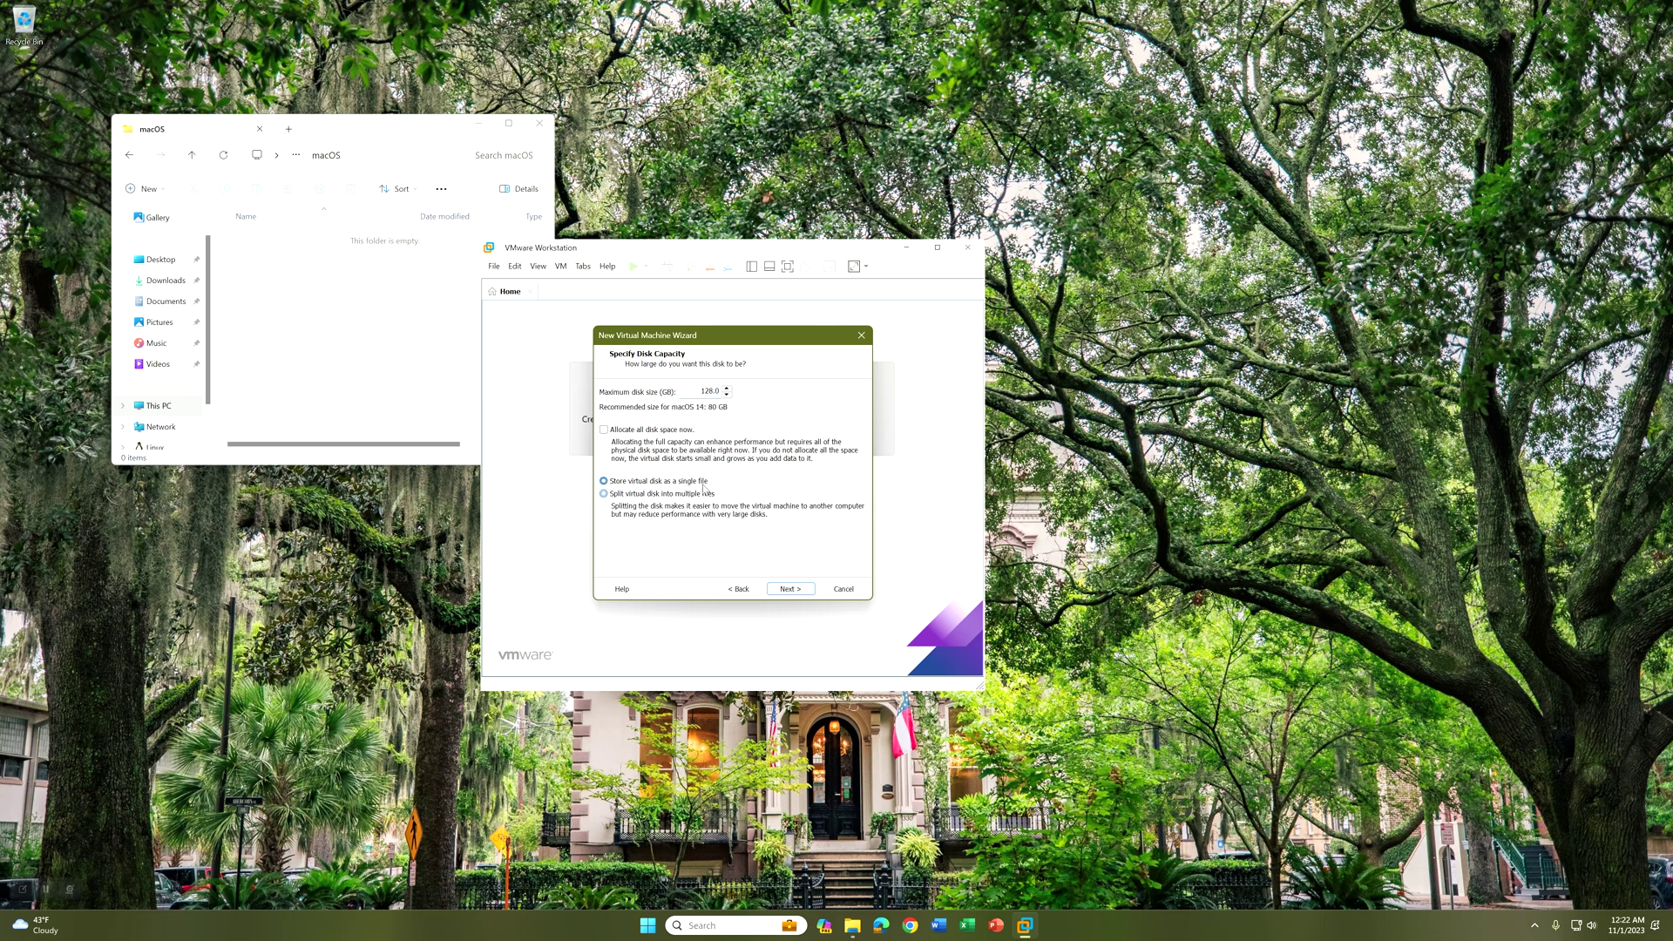
{"action": "left_click", "coordinate": [787, 590]}
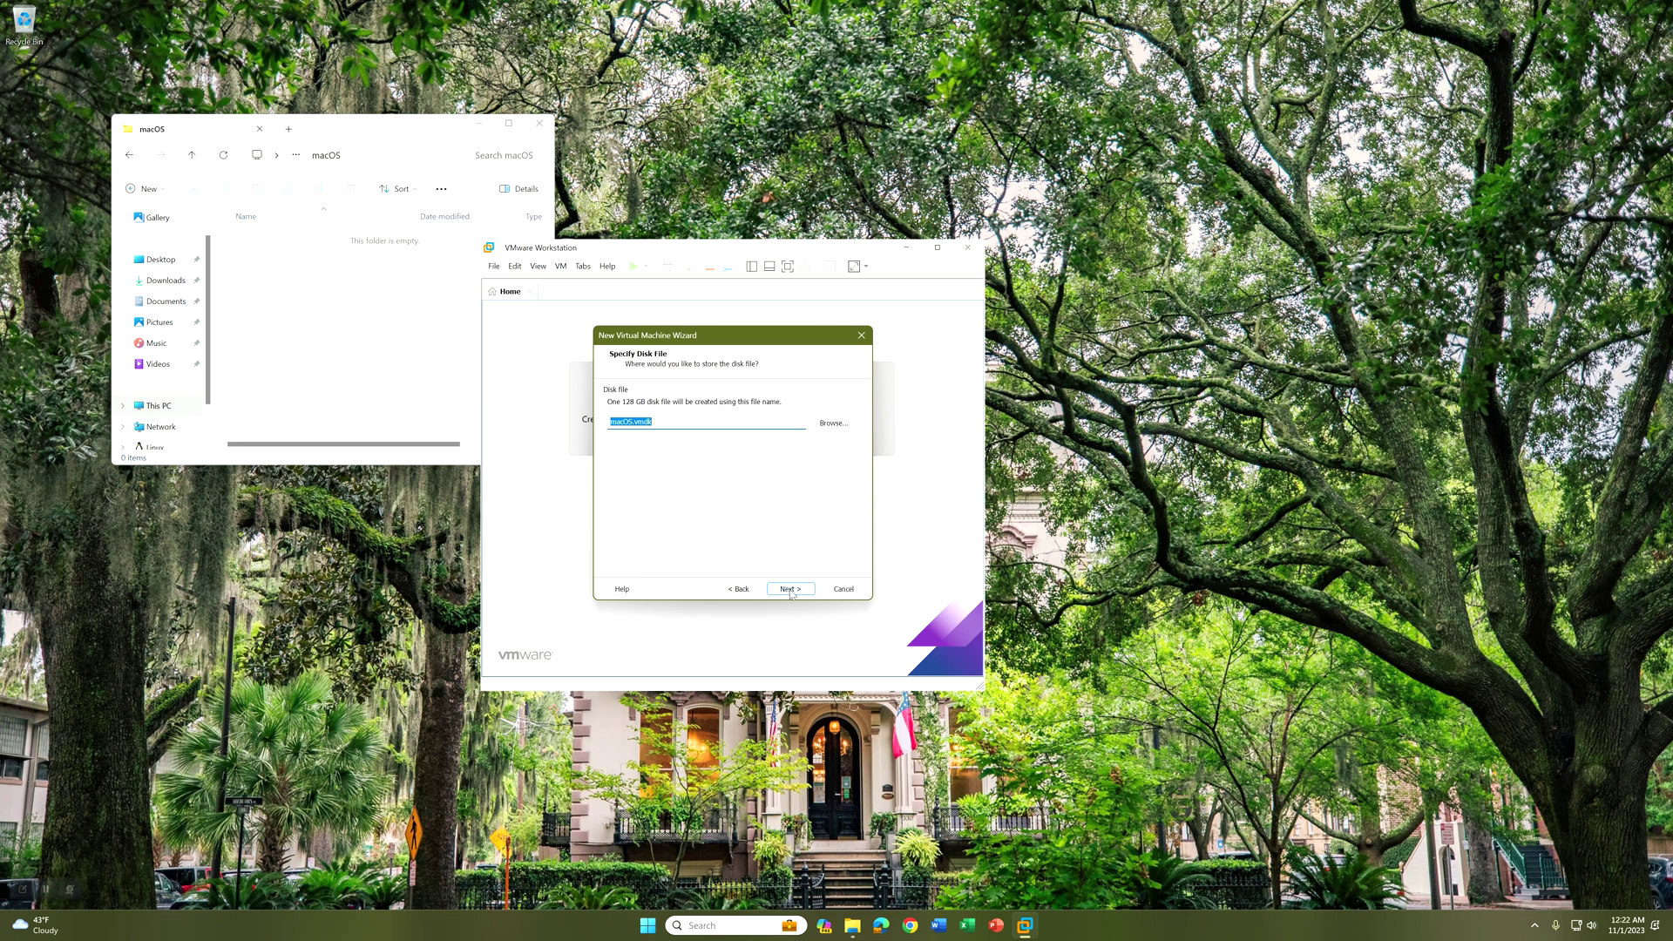
{"action": "left_click", "coordinate": [791, 591]}
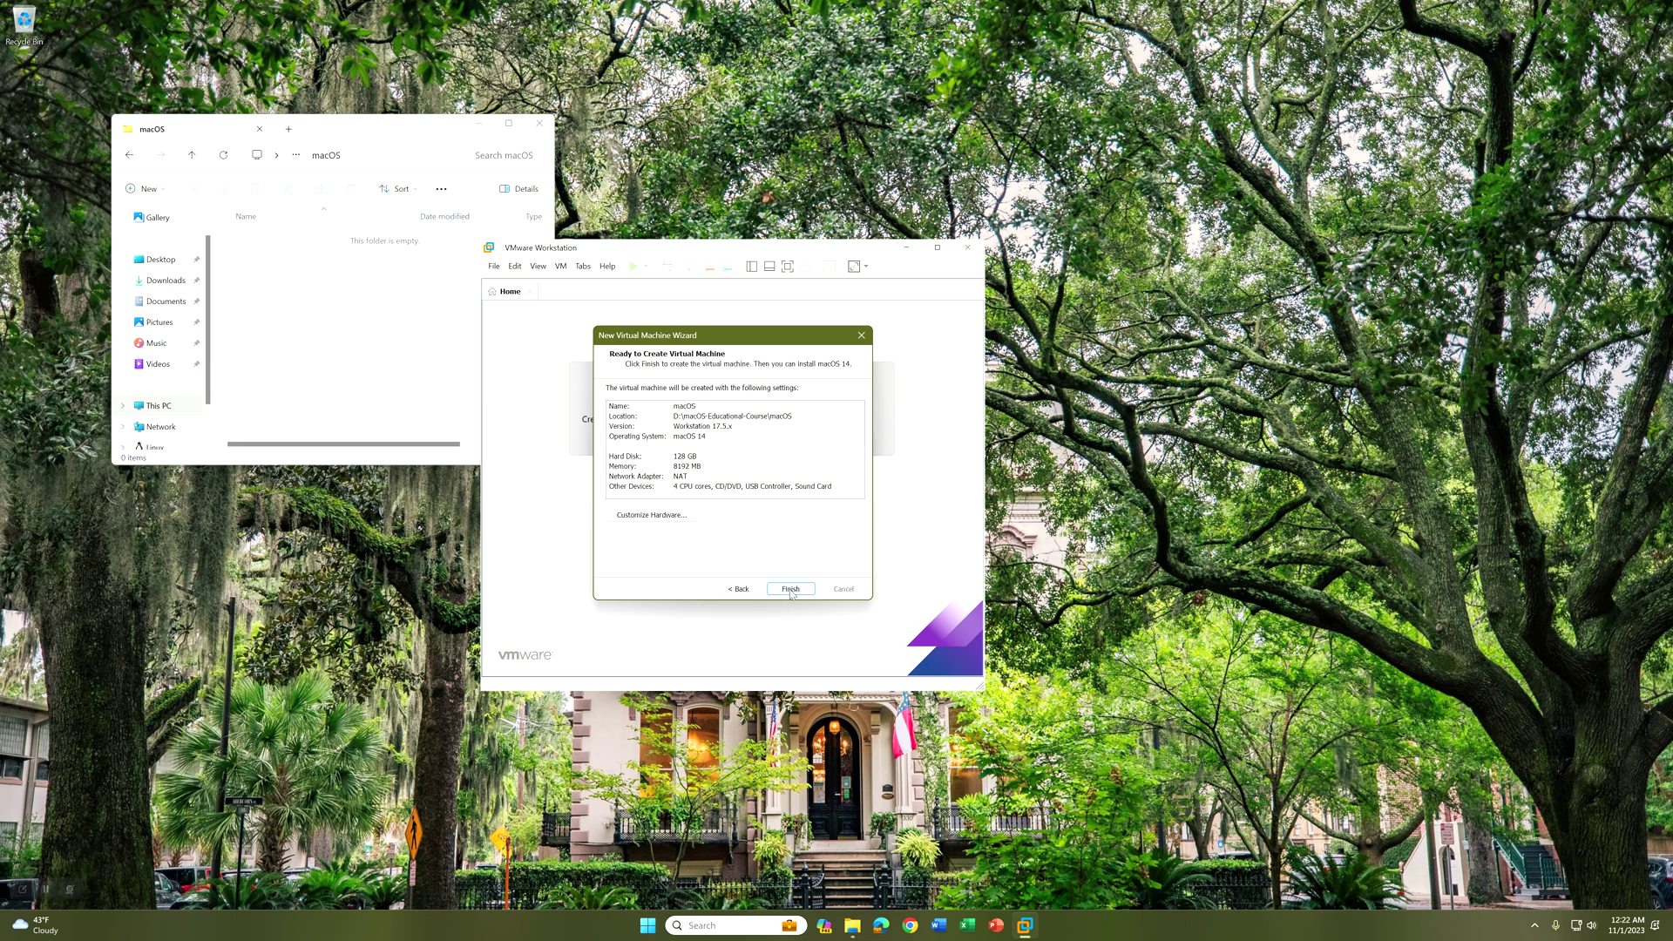
Step: Customize the hardware so the CD/DVD drive uses the macOS Sonoma ISO image from the macOS-Educational-Course Downloads folder
{"action": "left_click", "coordinate": [652, 515]}
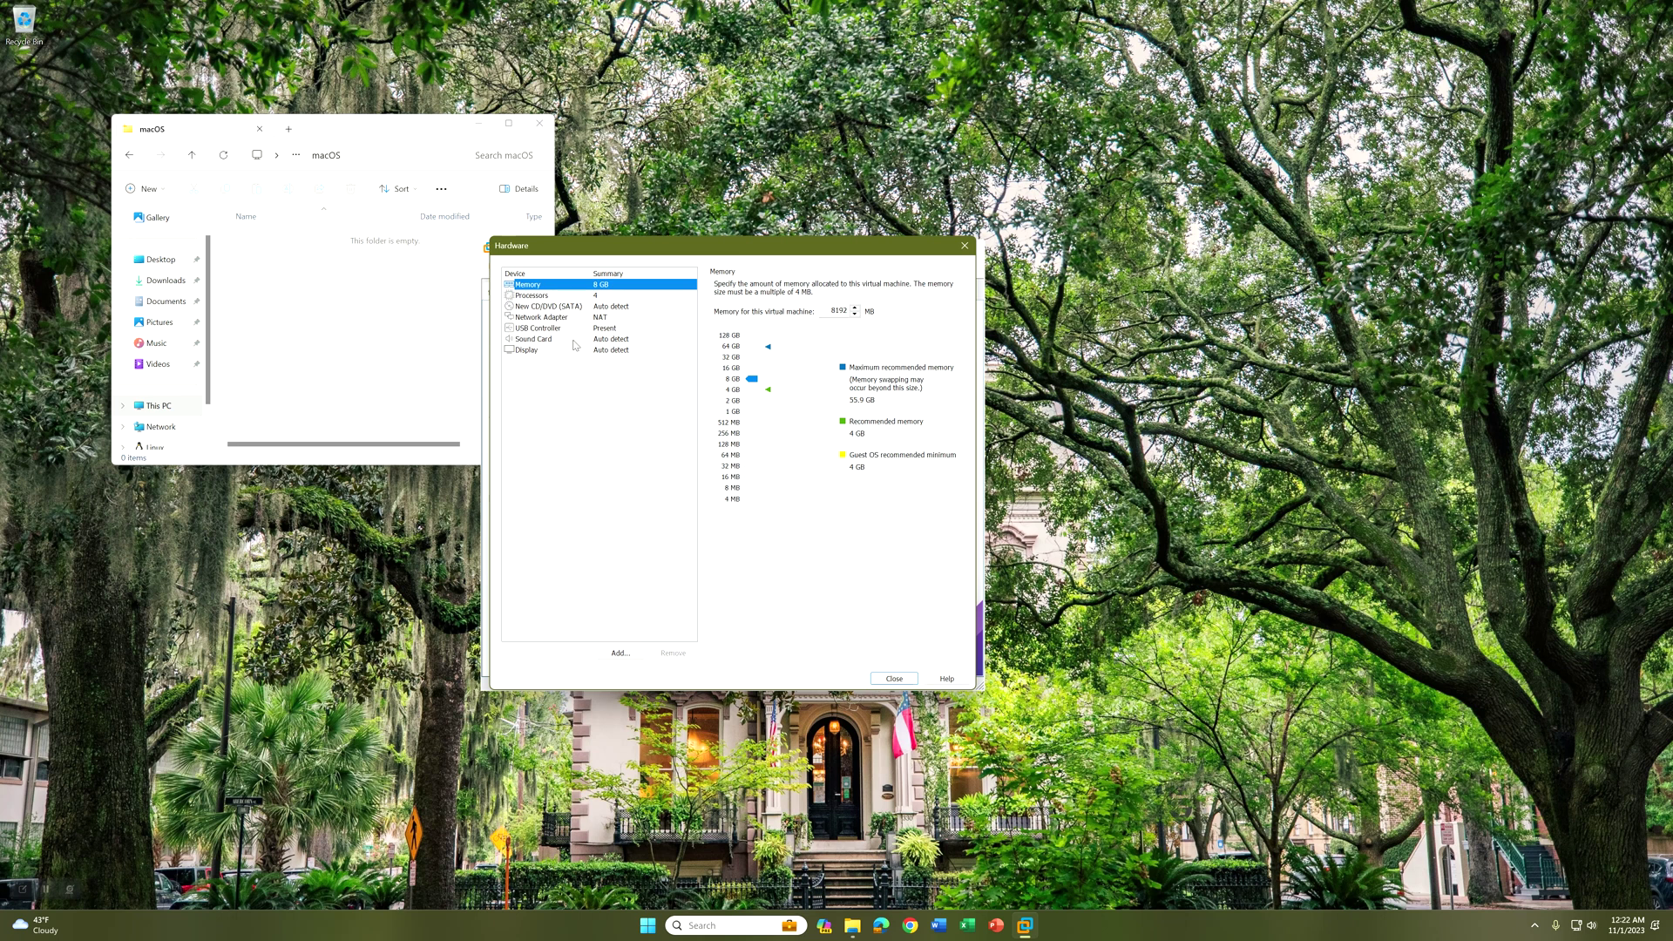
{"action": "left_click", "coordinate": [575, 341]}
{"action": "left_click", "coordinate": [579, 308]}
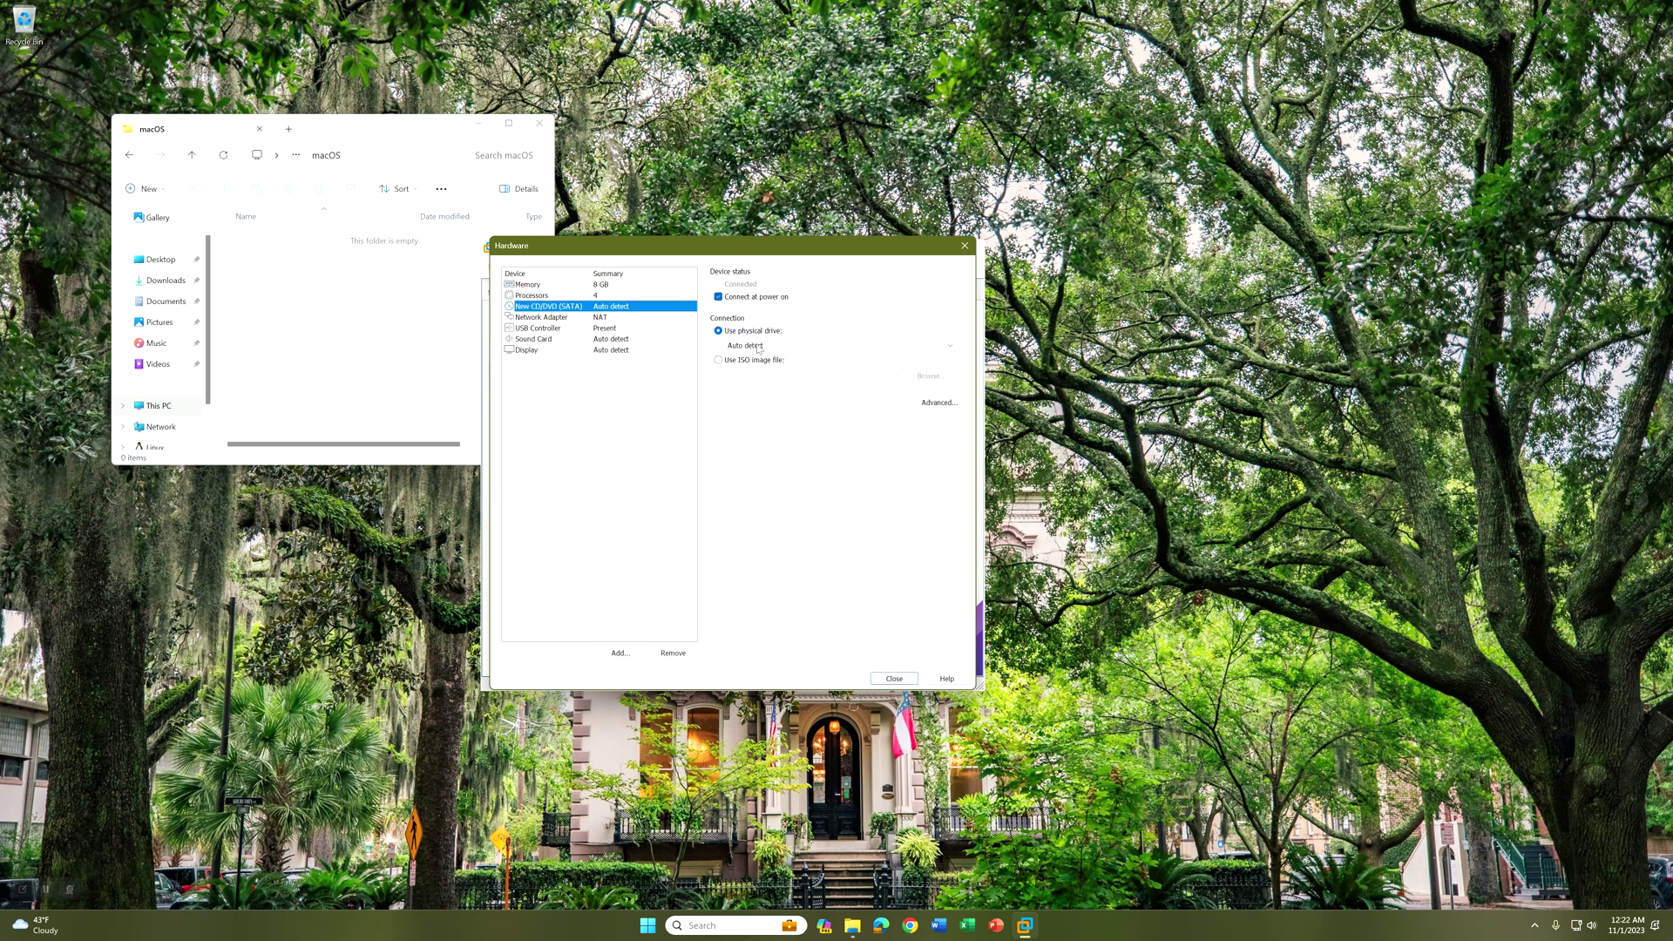
{"action": "left_click", "coordinate": [751, 360]}
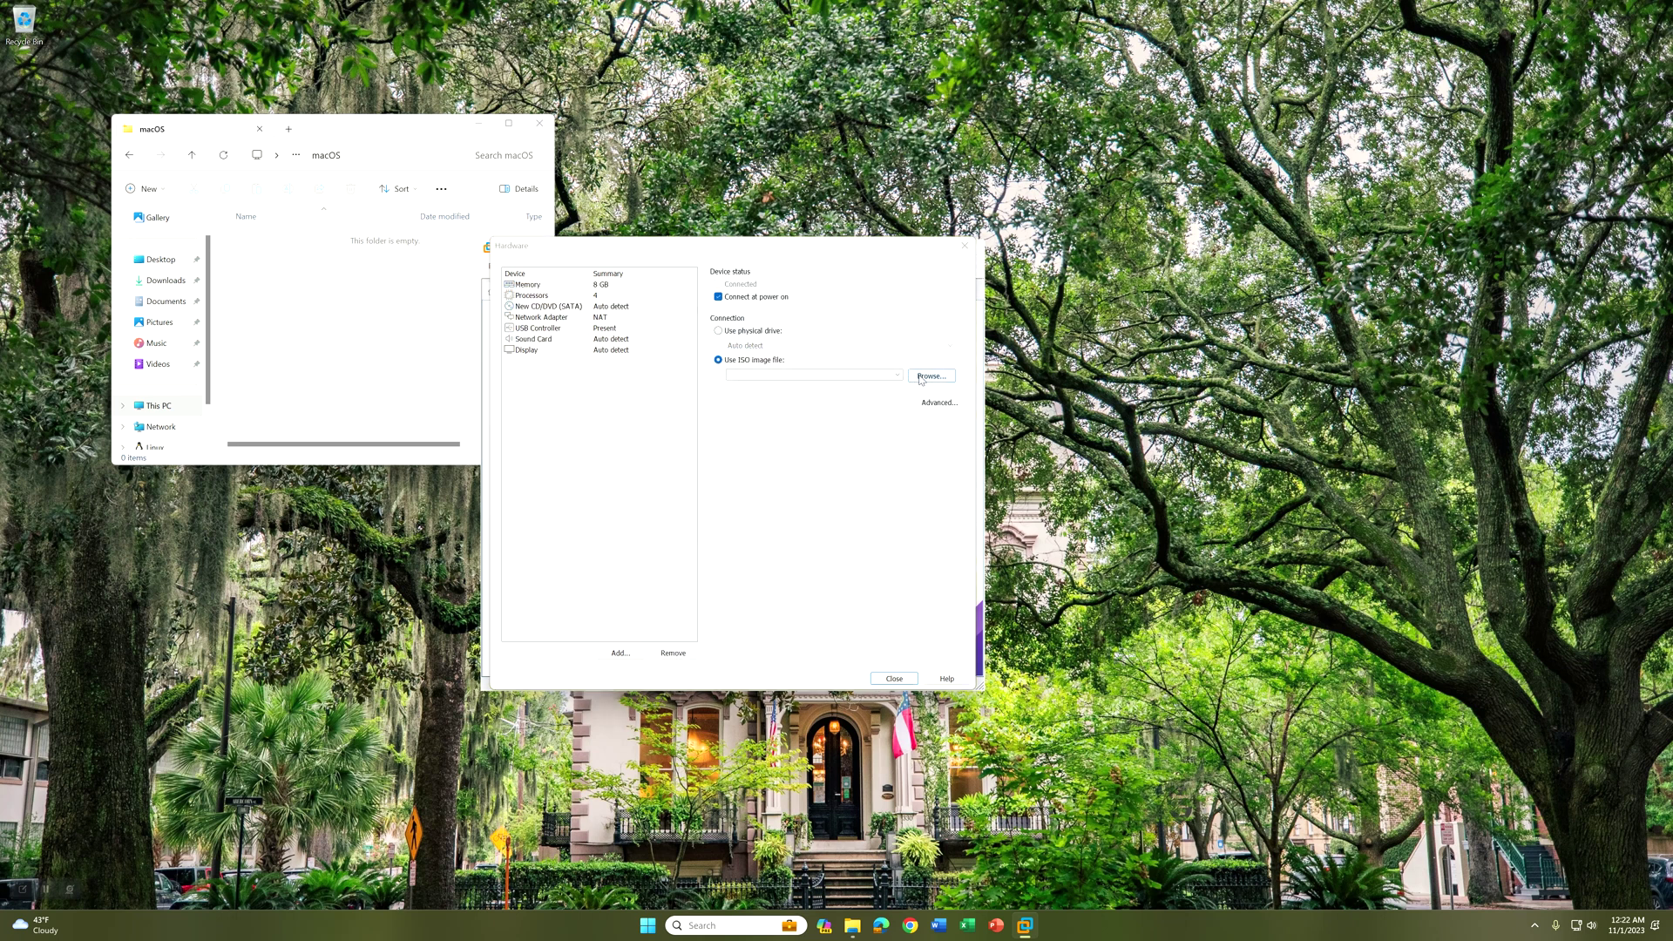
{"action": "left_click", "coordinate": [914, 378]}
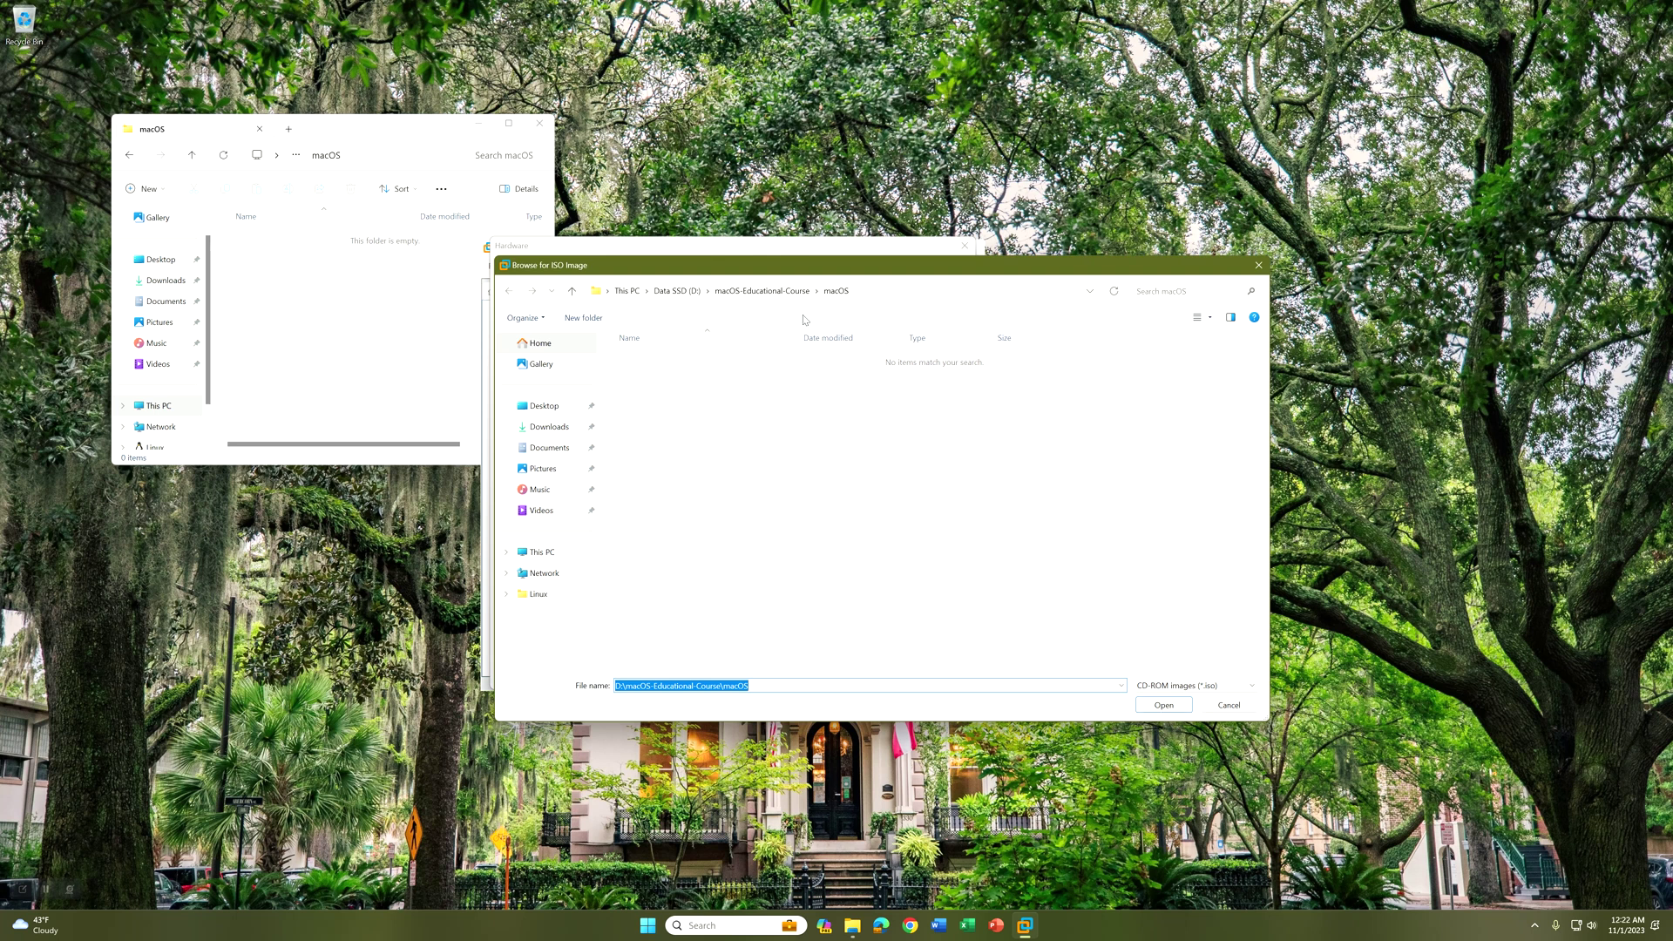
{"action": "left_click", "coordinate": [762, 291]}
{"action": "double_click", "coordinate": [702, 360]}
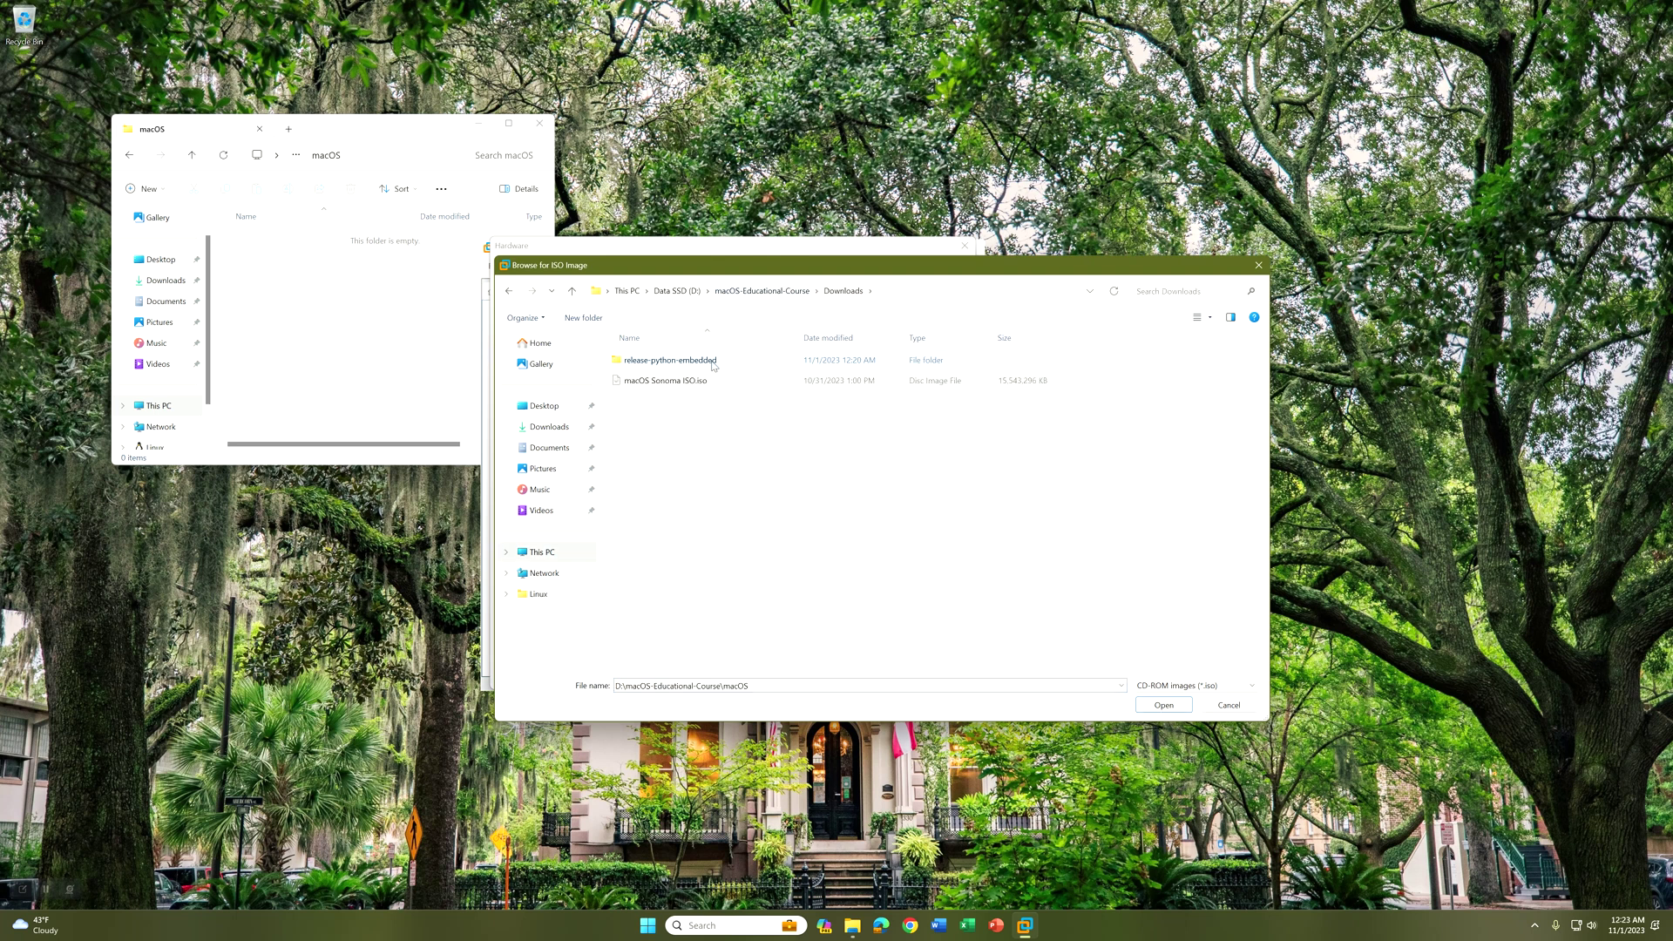
{"action": "double_click", "coordinate": [711, 380]}
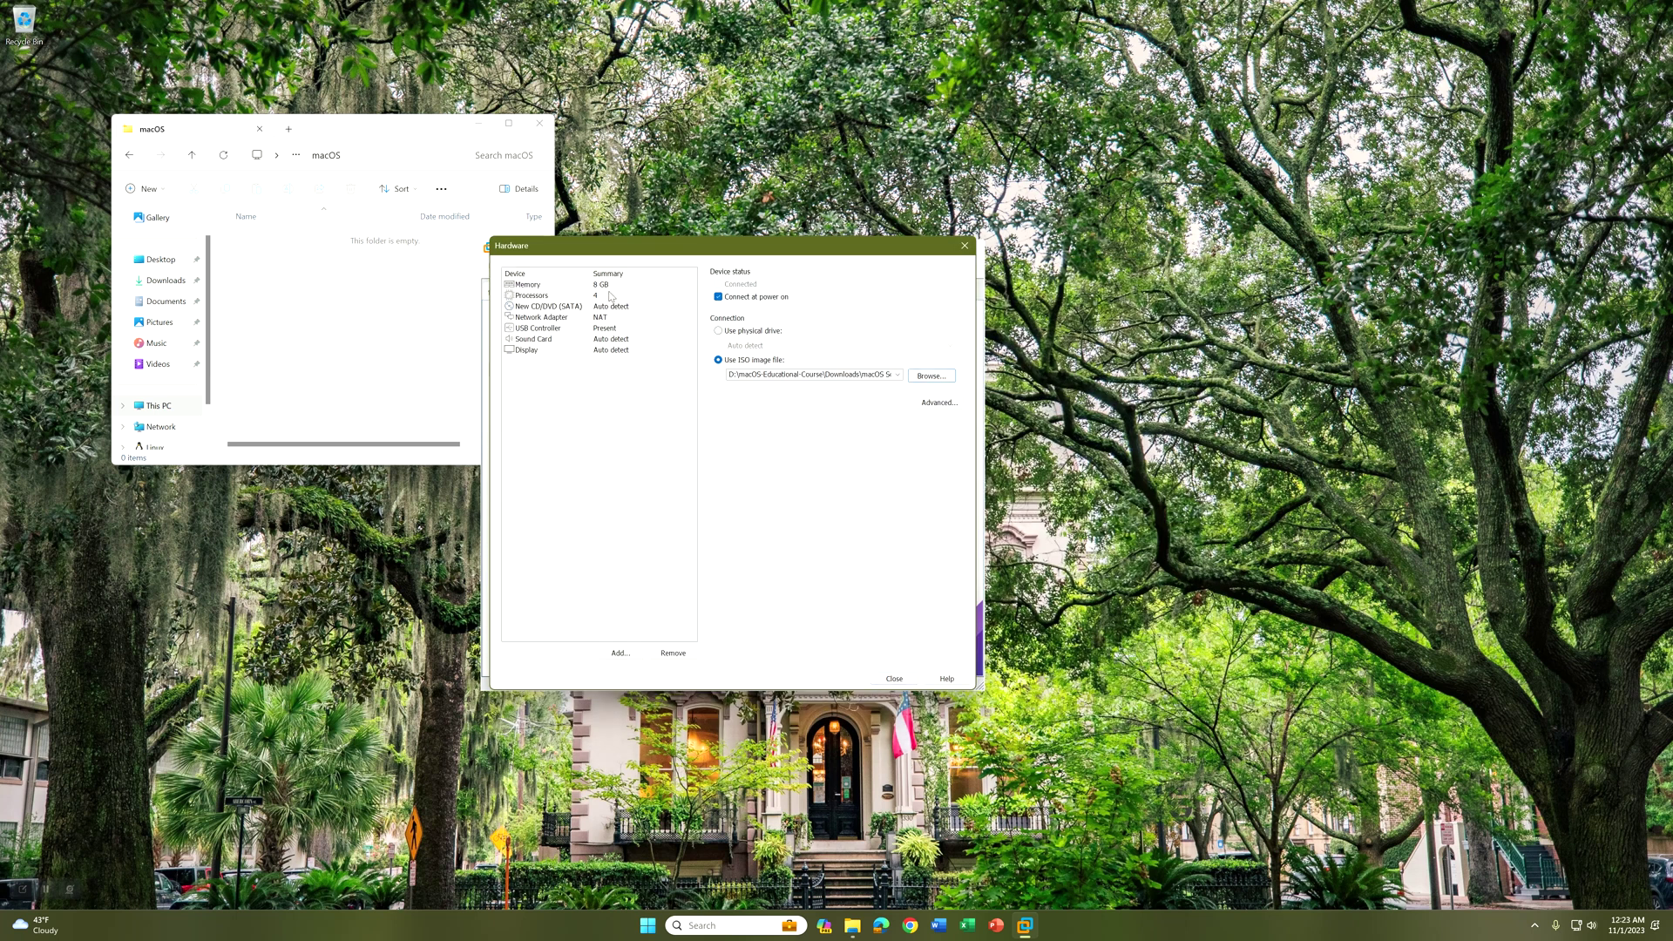
Step: Review the processor, memory and network adapter settings, and disable Bluetooth device sharing for the USB controller
{"action": "left_click", "coordinate": [610, 298]}
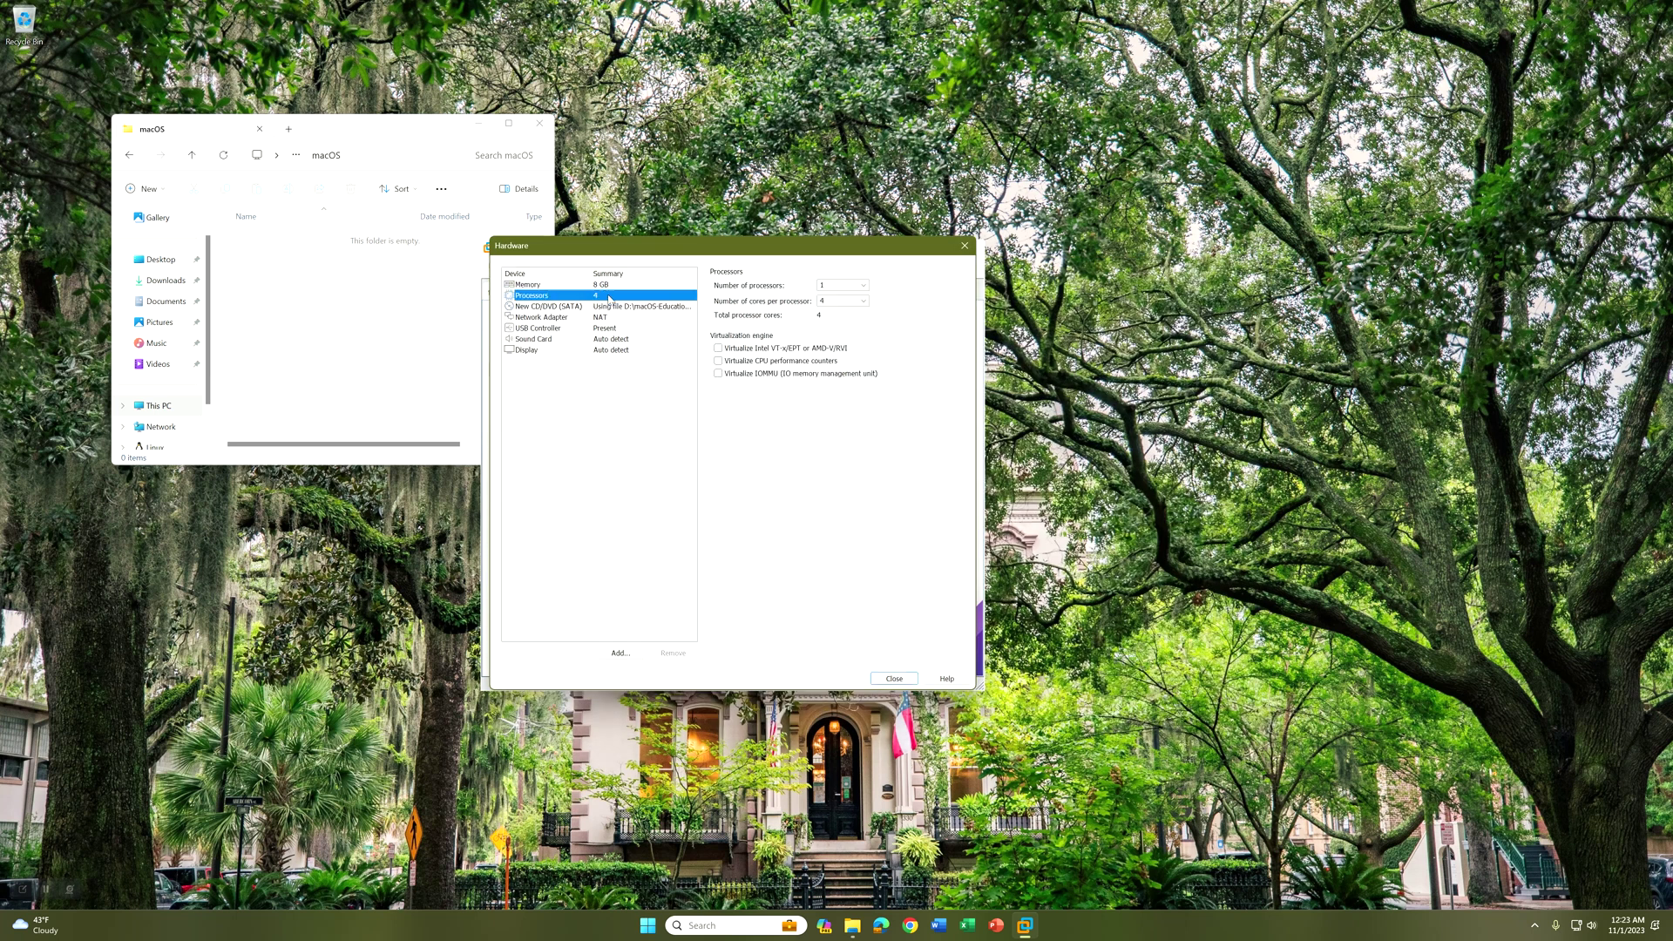
{"action": "left_click", "coordinate": [528, 284]}
{"action": "left_click", "coordinate": [533, 318]}
{"action": "left_click", "coordinate": [538, 328]}
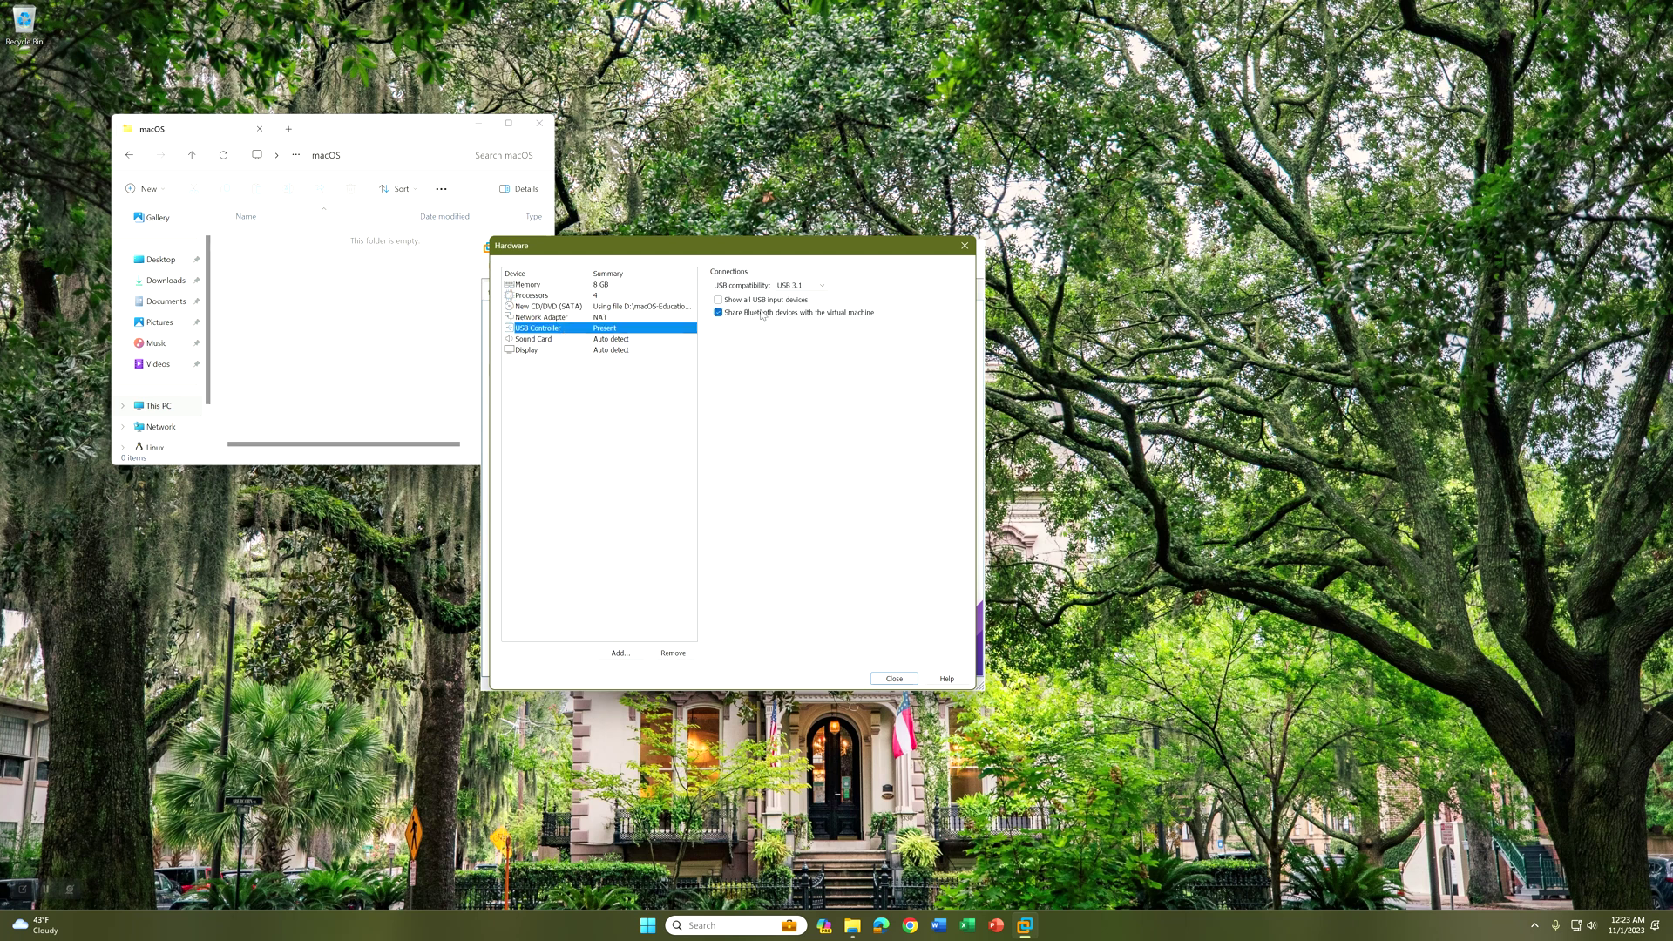
{"action": "left_click", "coordinate": [763, 313]}
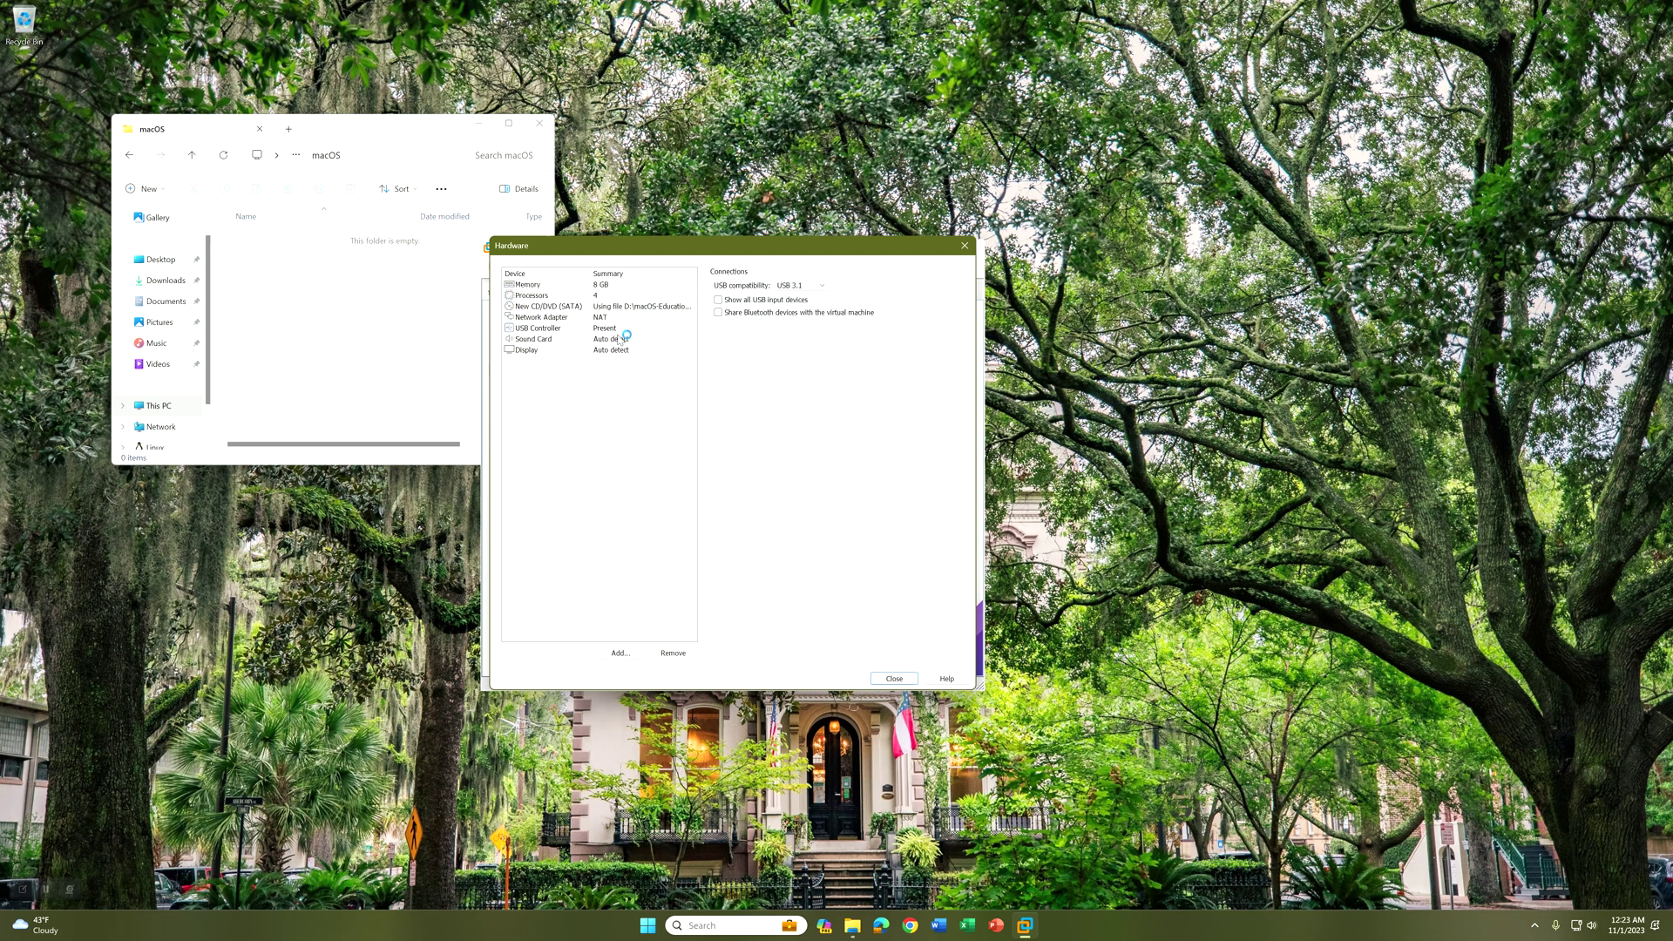
Step: Check the sound card and display settings, finish creating the macOS virtual machine, and power it on
{"action": "left_click", "coordinate": [563, 340]}
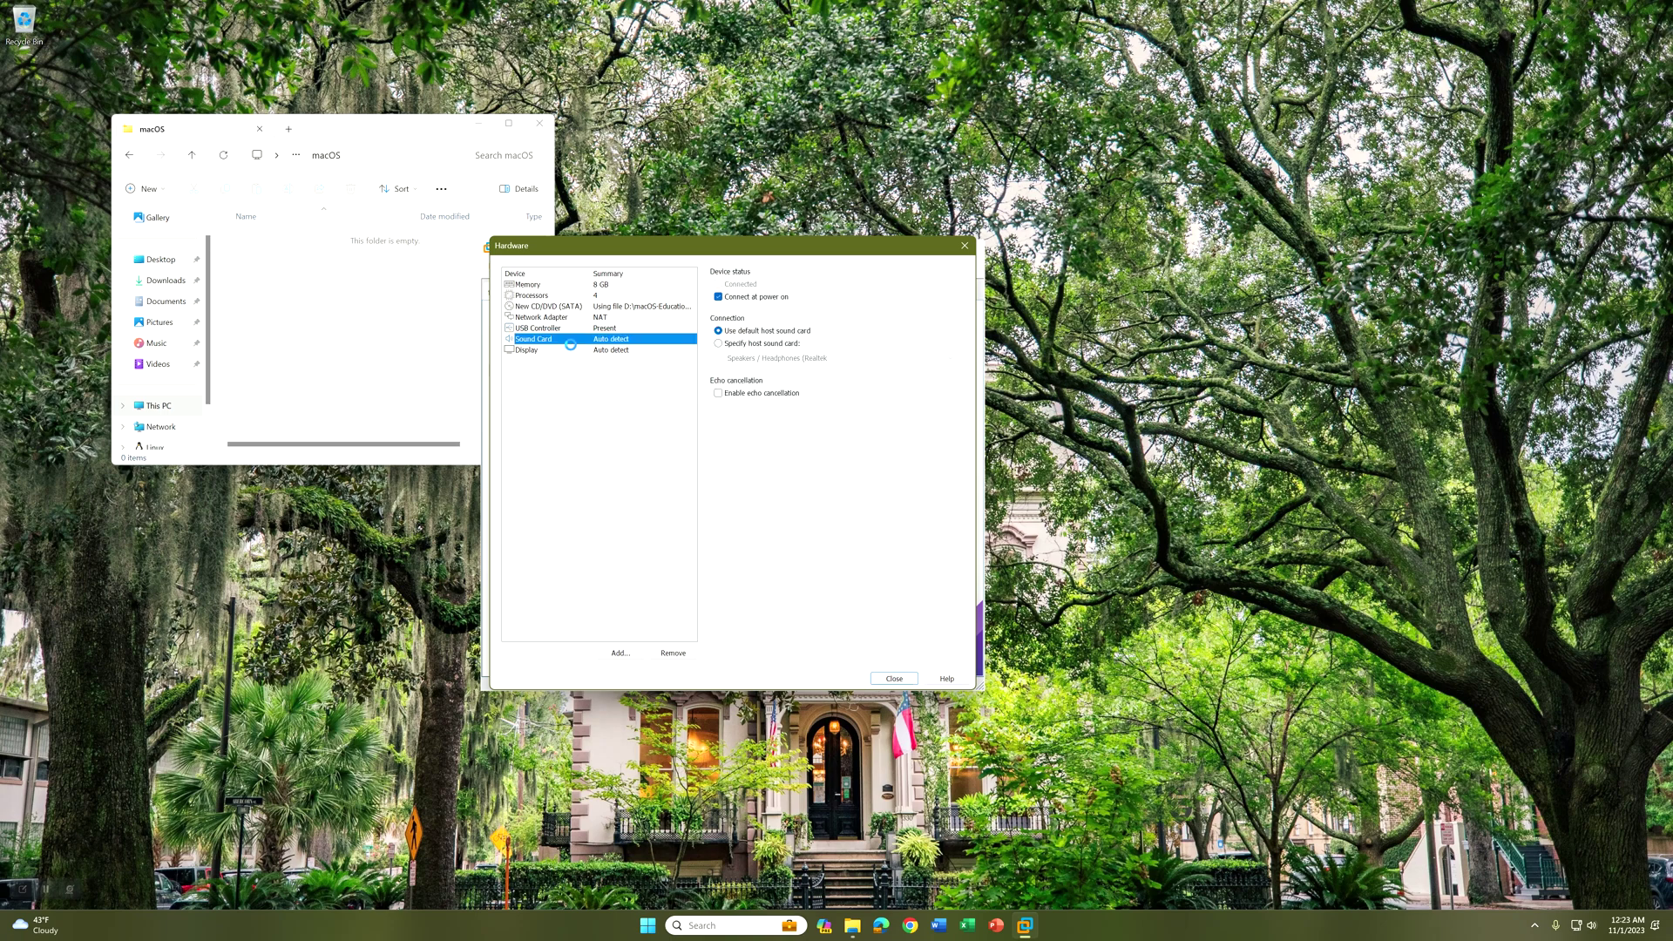
{"action": "left_click", "coordinate": [564, 349]}
{"action": "left_click", "coordinate": [890, 680]}
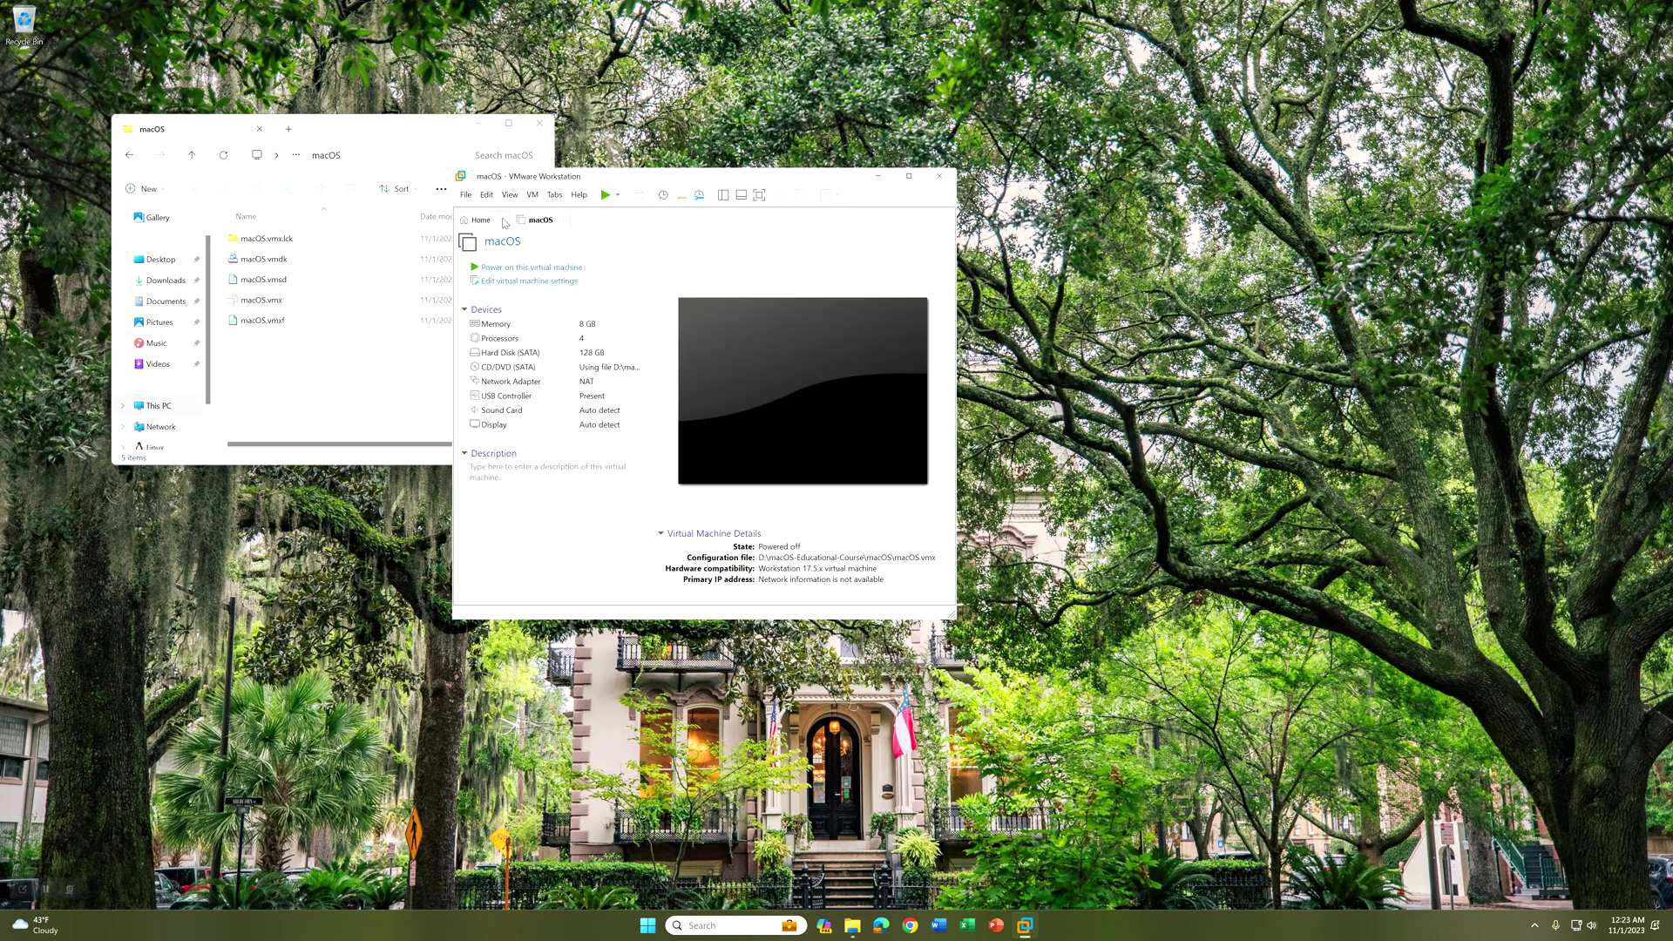
{"action": "left_click", "coordinate": [530, 268]}
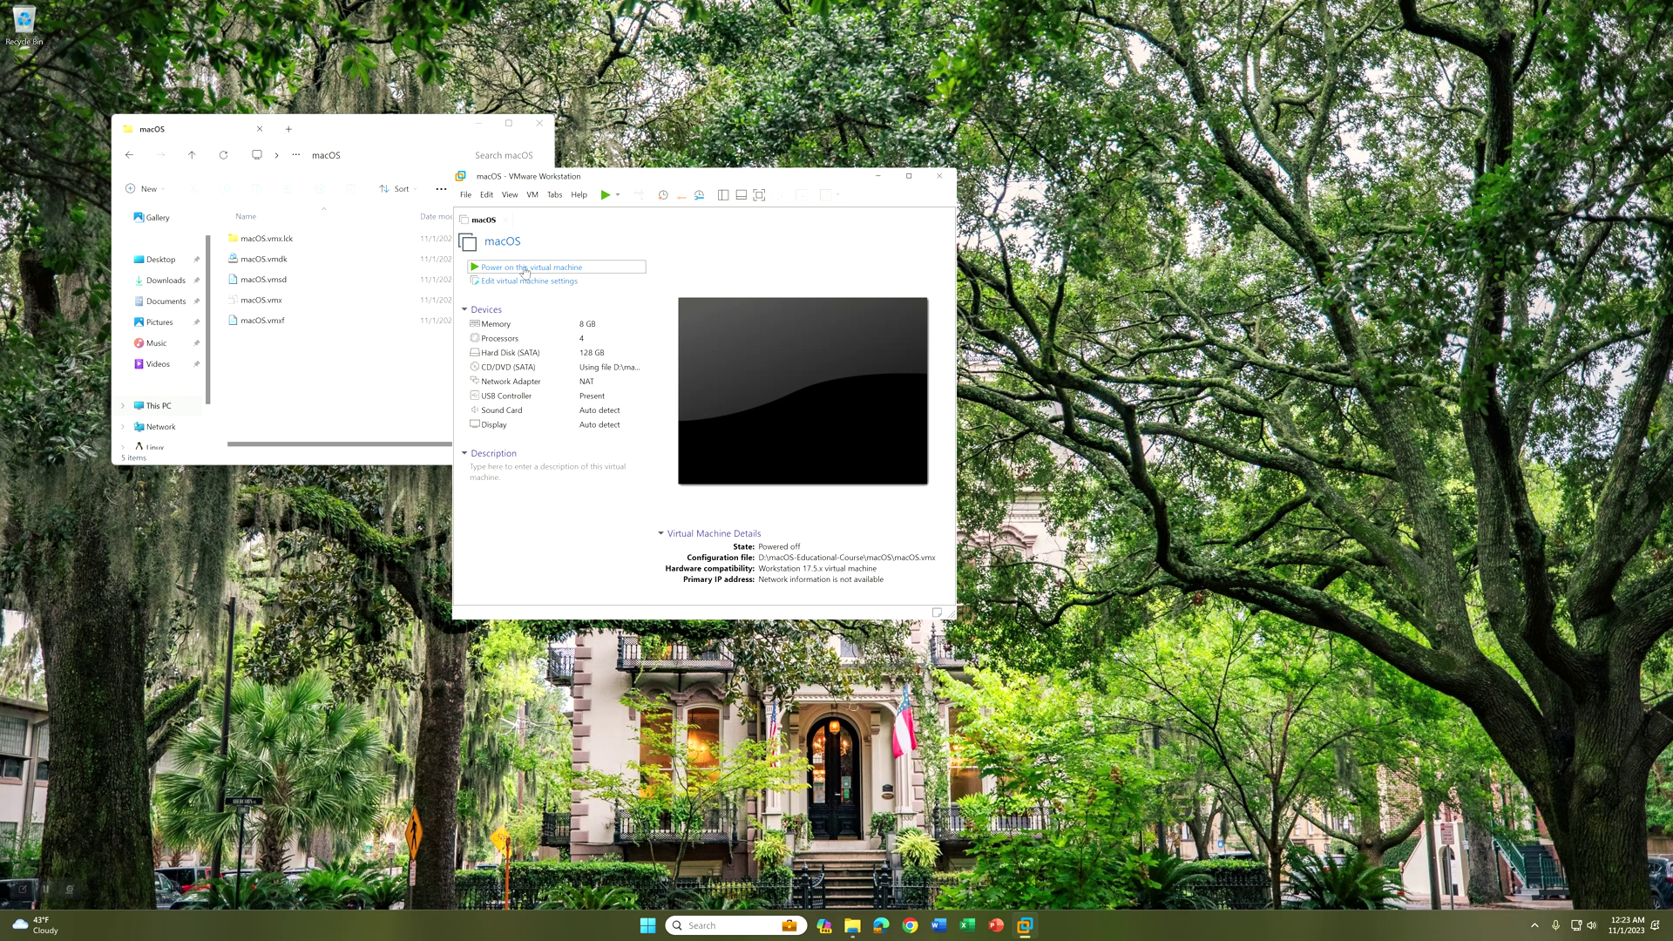